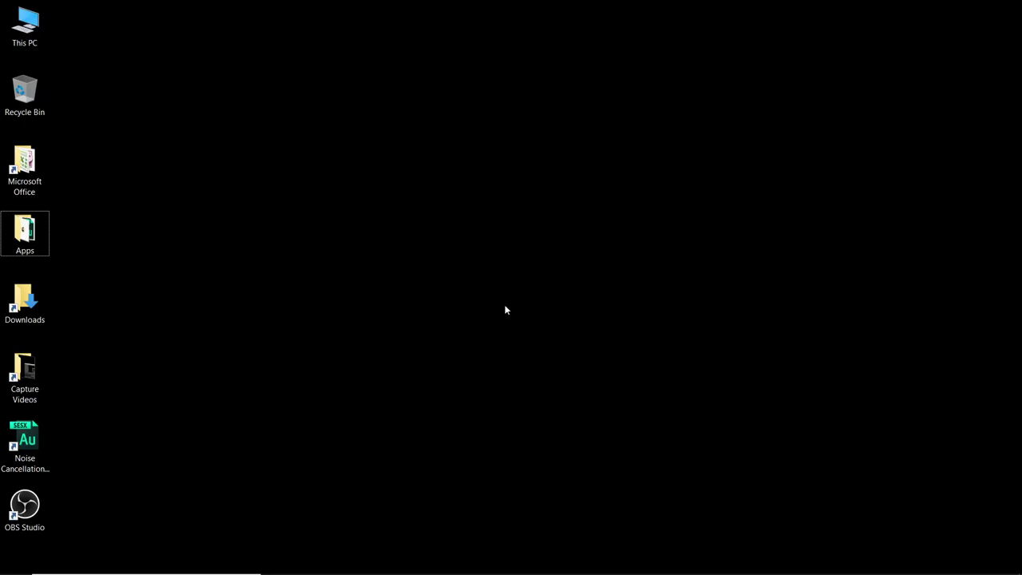
# Bring up TechPowerUp's ThrottleStop_9.4.zip download page in Chrome to review it
pyautogui.click(376, 561)
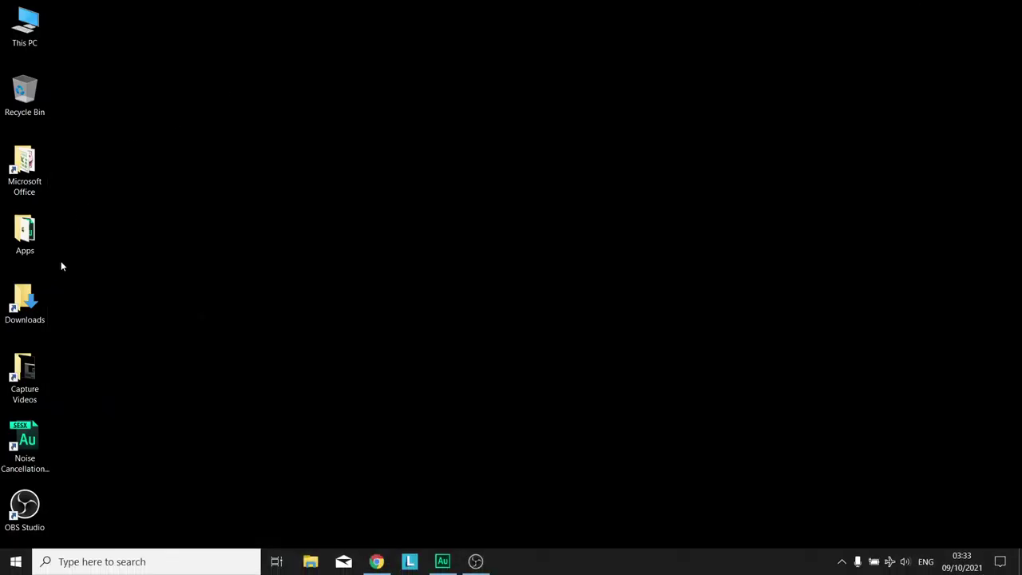
pyautogui.doubleClick(24, 233)
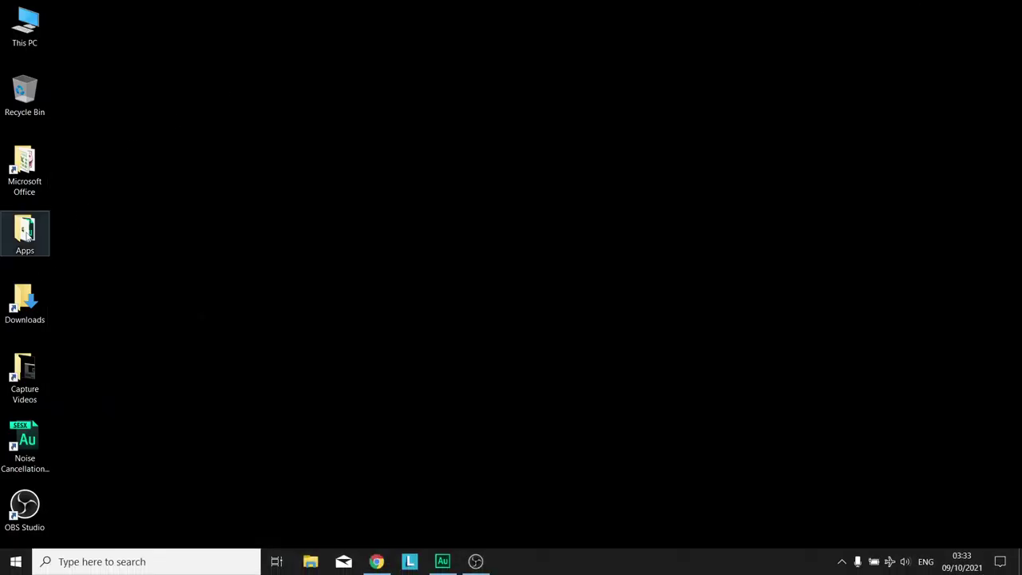
pyautogui.click(321, 230)
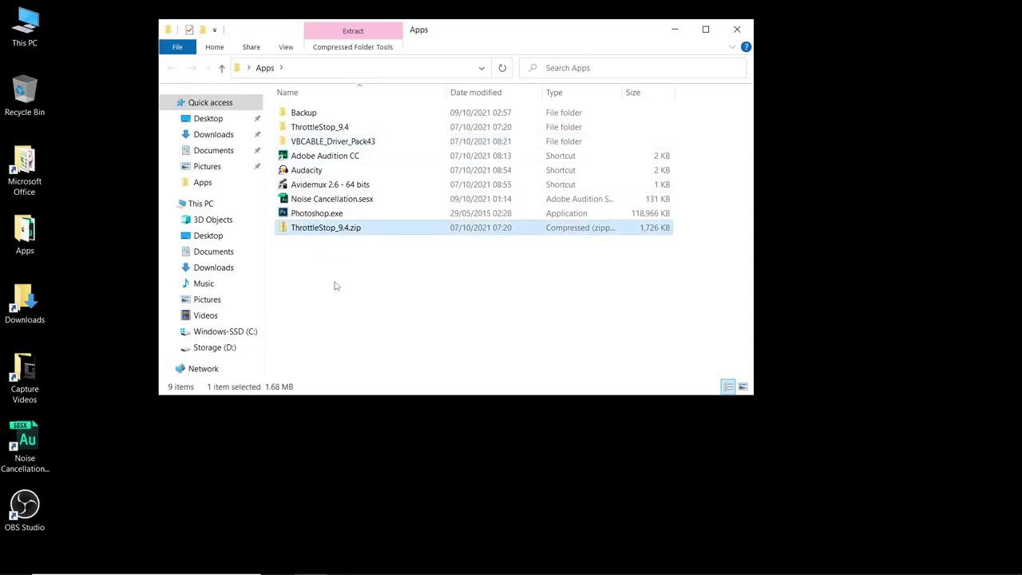
pyautogui.rightClick(312, 233)
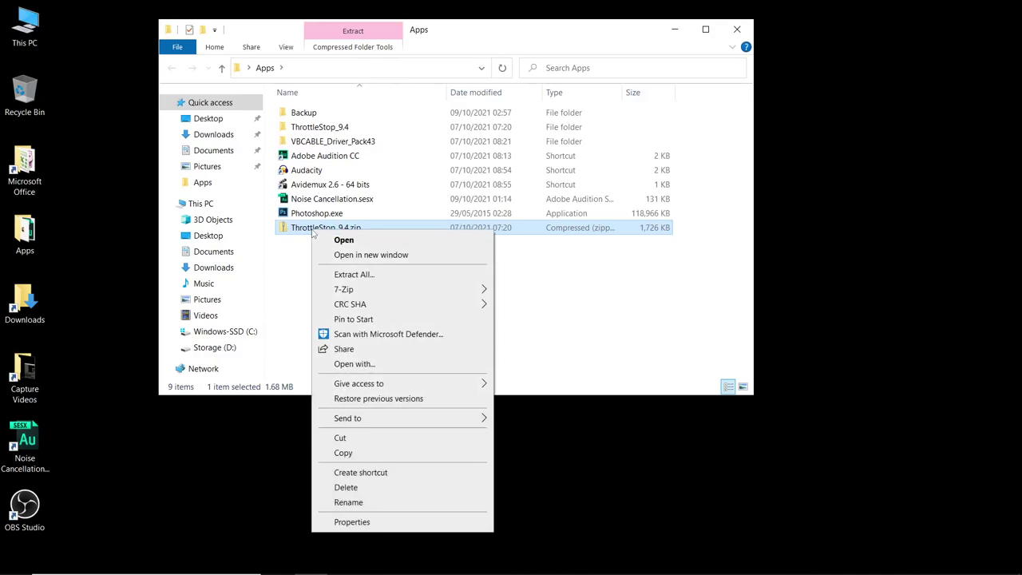
pyautogui.press('Escape')
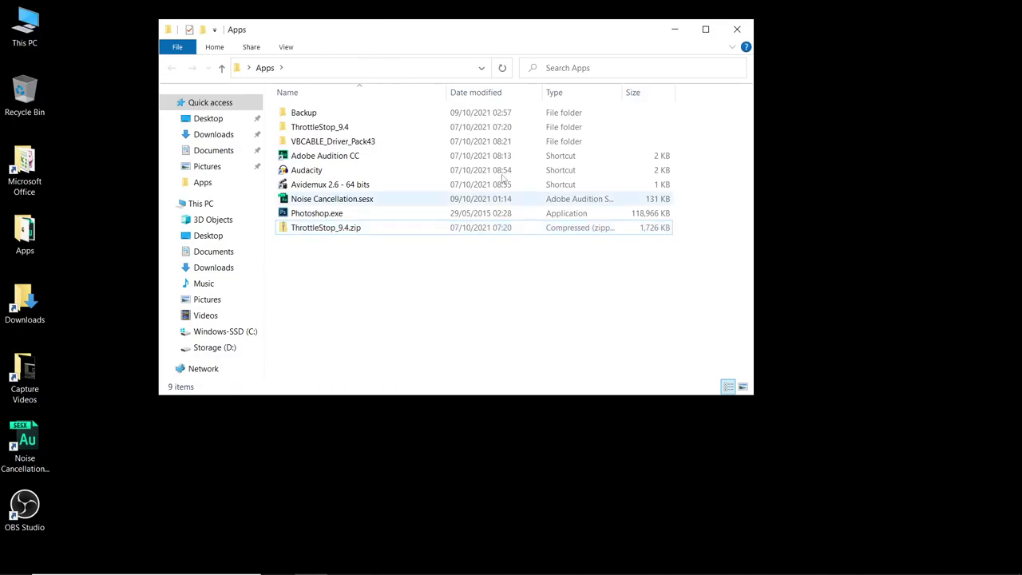
pyautogui.doubleClick(319, 128)
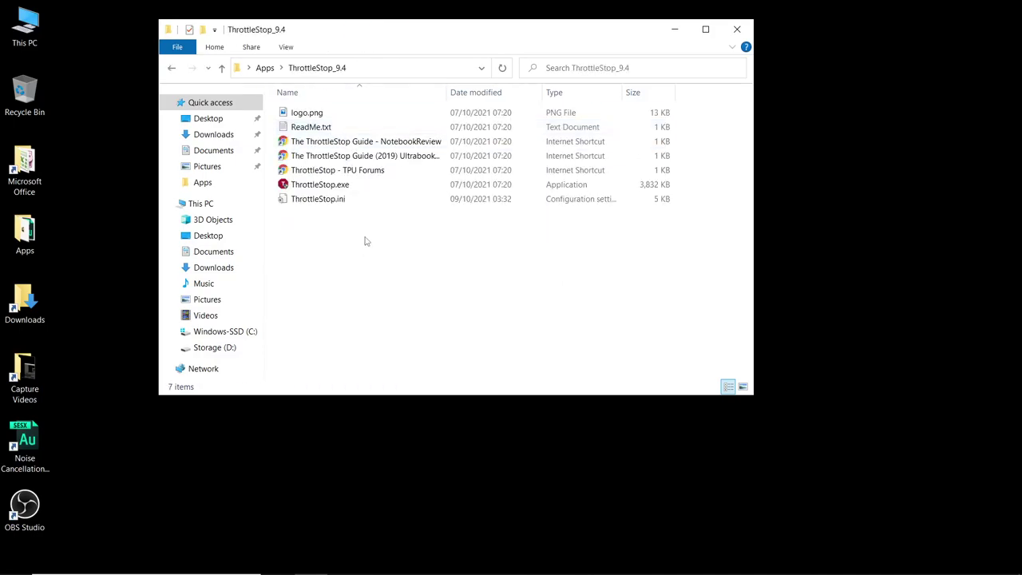
pyautogui.click(317, 189)
pyautogui.click(740, 30)
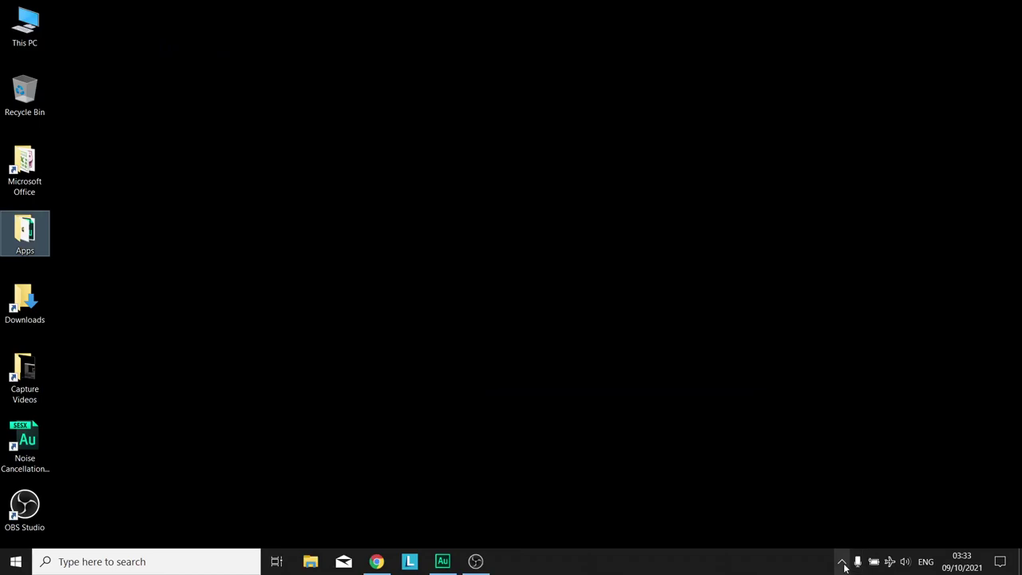
# Open the ThrottleStop main window from the hidden system tray icons
pyautogui.click(841, 562)
pyautogui.click(843, 509)
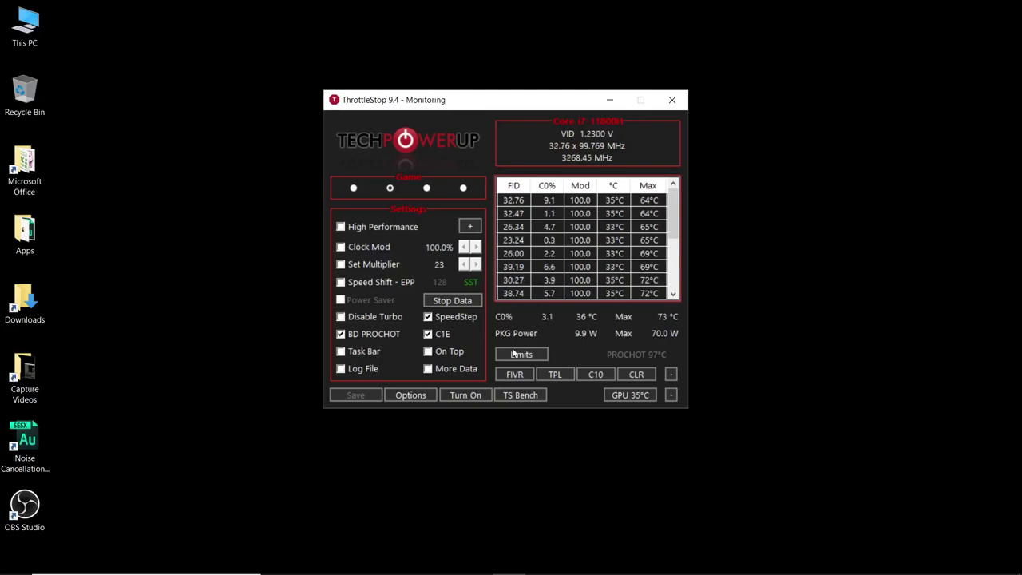
# Turn ThrottleStop on, checking its tray status, and bring its window forward
pyautogui.click(461, 399)
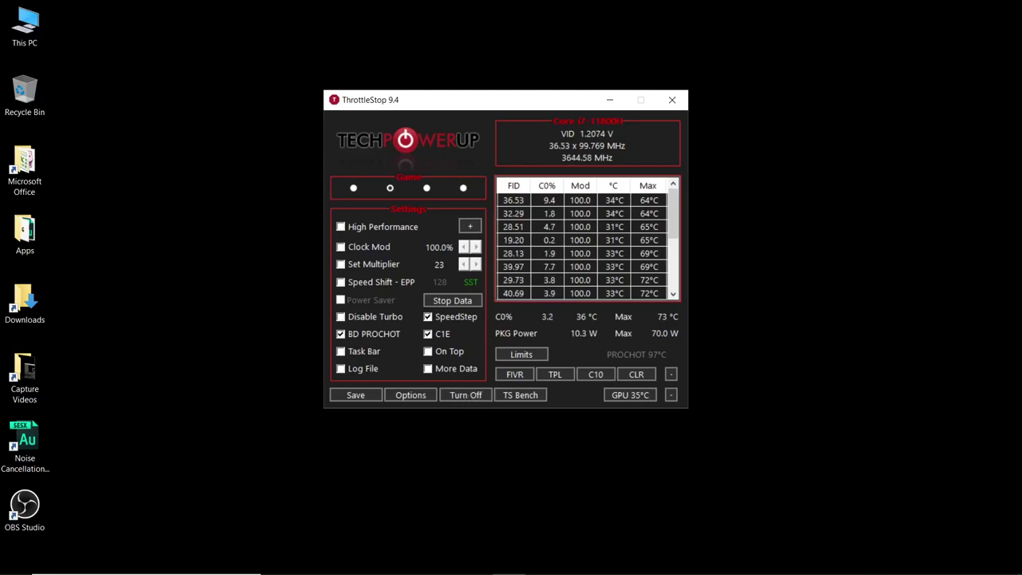
pyautogui.click(842, 561)
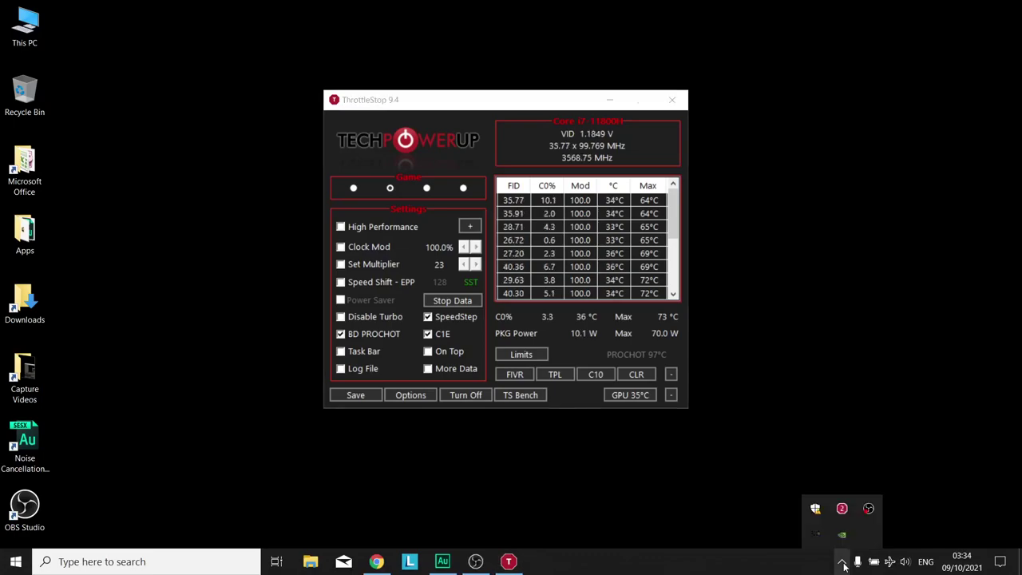
pyautogui.moveTo(843, 518)
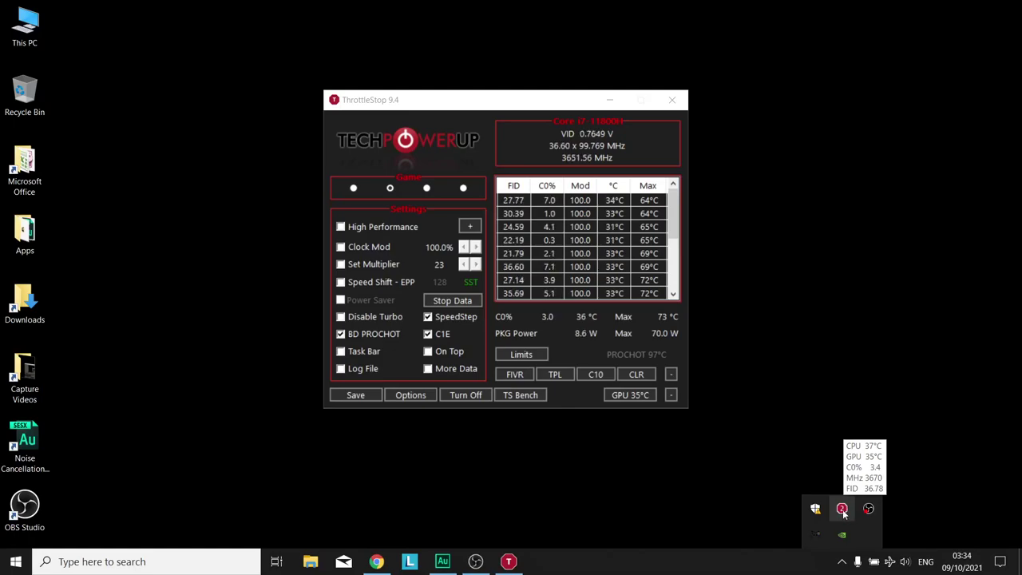
pyautogui.click(464, 393)
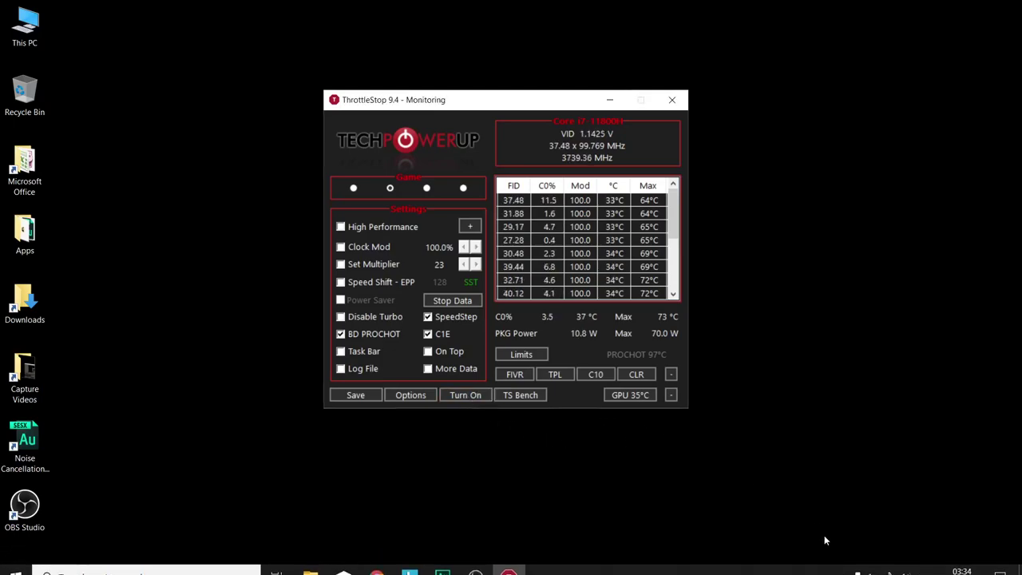
pyautogui.click(842, 562)
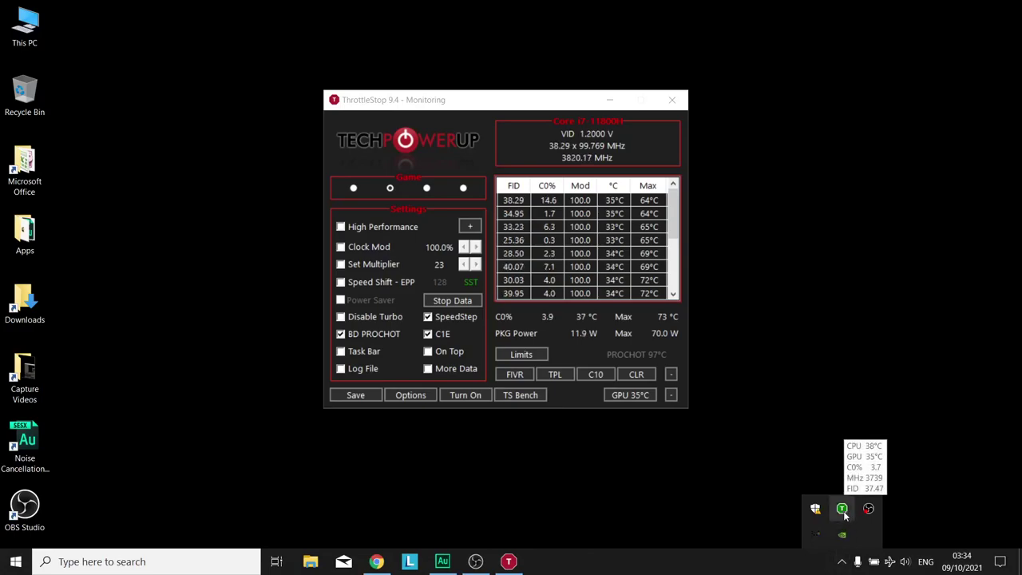
pyautogui.click(468, 393)
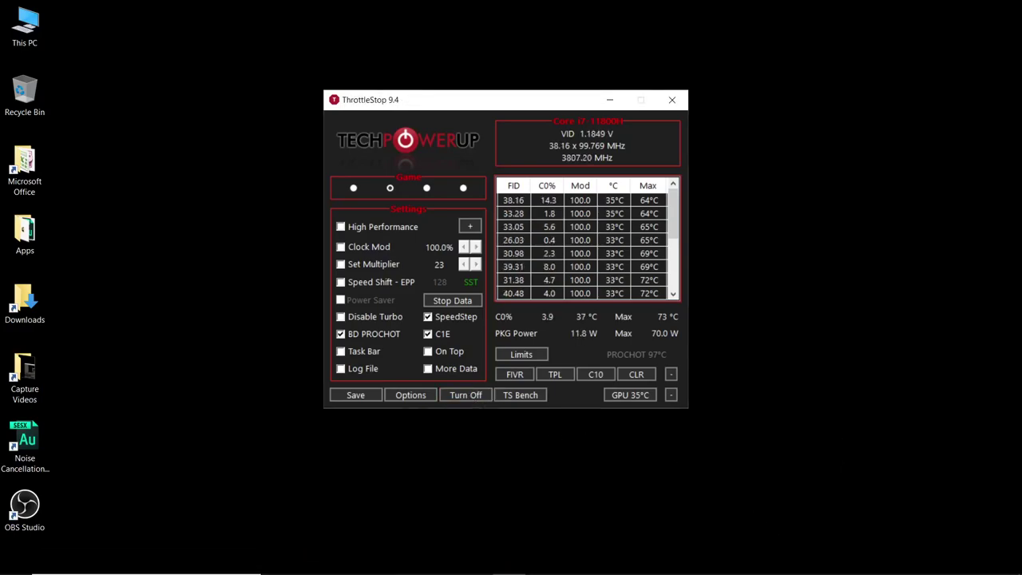
pyautogui.click(842, 562)
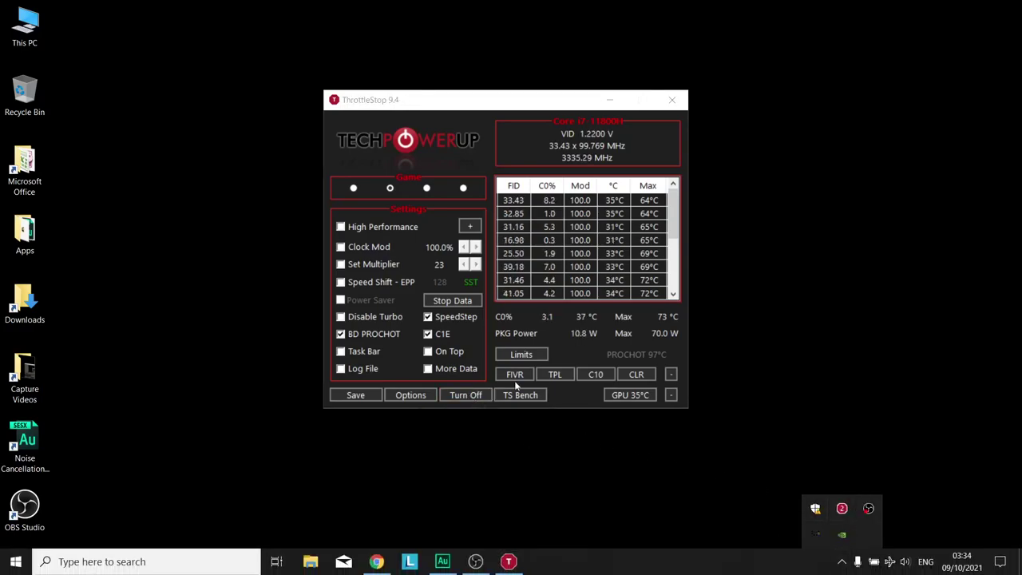
pyautogui.click(448, 99)
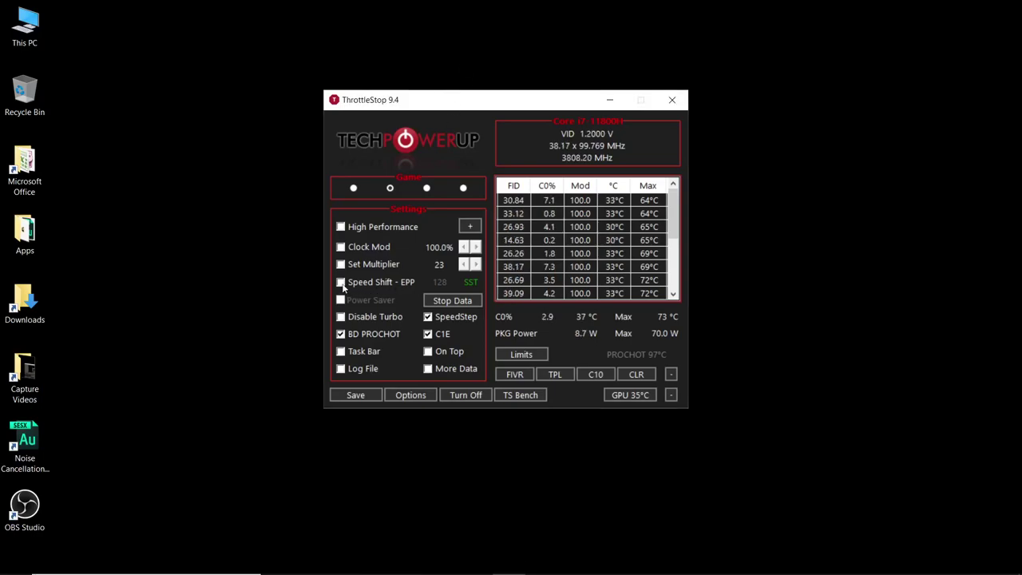
# Enable Speed Shift - EPP and change its value from 128 to 110
pyautogui.click(343, 285)
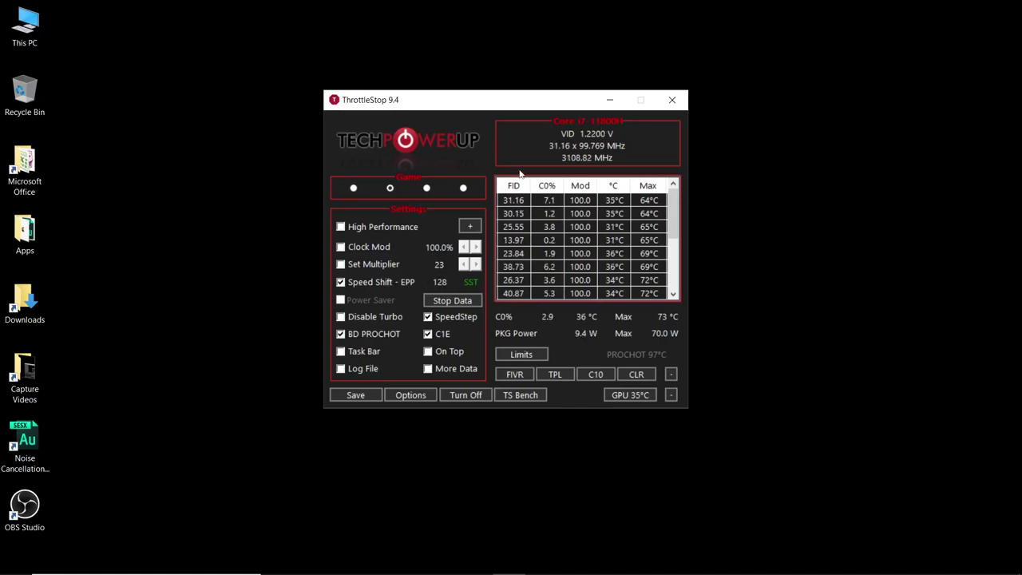
pyautogui.press('BackSpace')
pyautogui.press('BackSpace')
pyautogui.write('10')
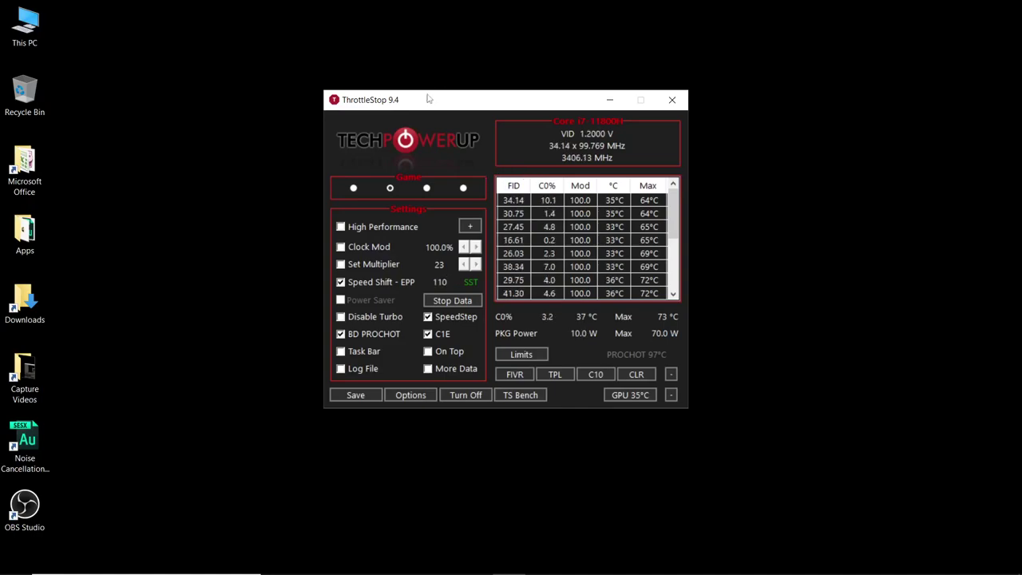
# Review ThrottleStop's Options, keeping Start Minimized and Minimize on Close, and confirm with OK
pyautogui.click(413, 396)
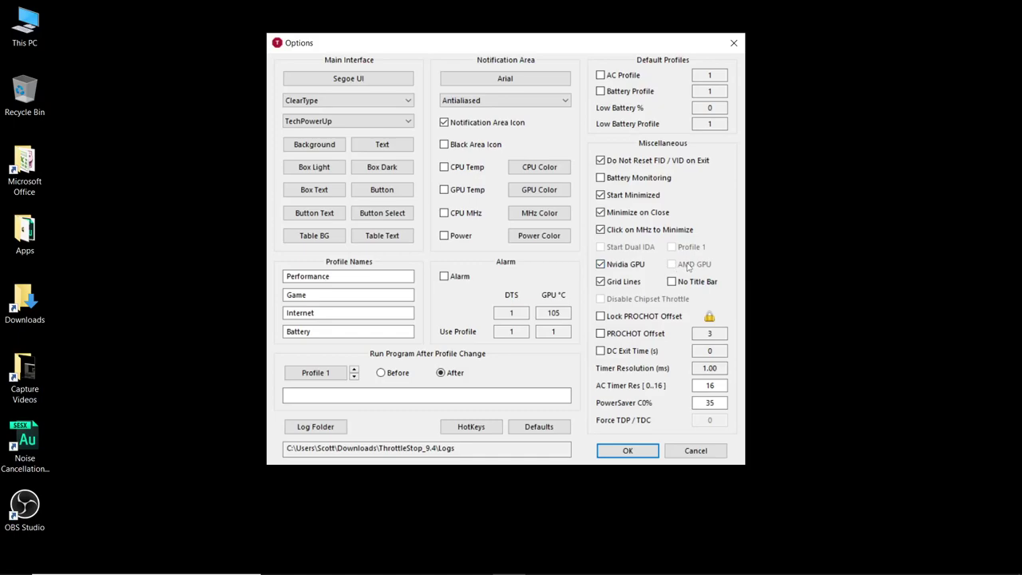
pyautogui.click(626, 450)
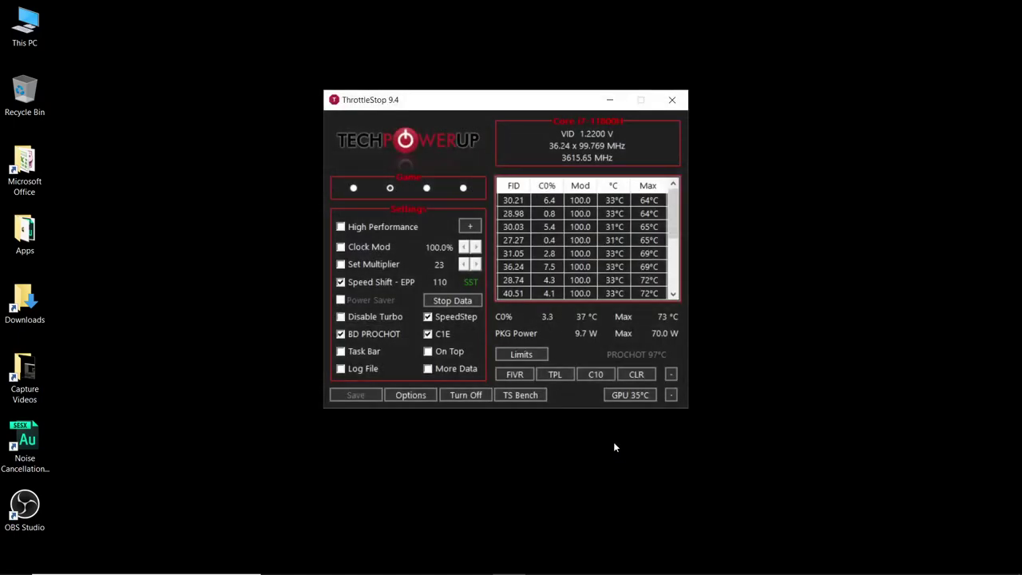
# In FIVR, unlock CPU Core adjustable voltage and set its offset to -70.3 mV
pyautogui.click(514, 374)
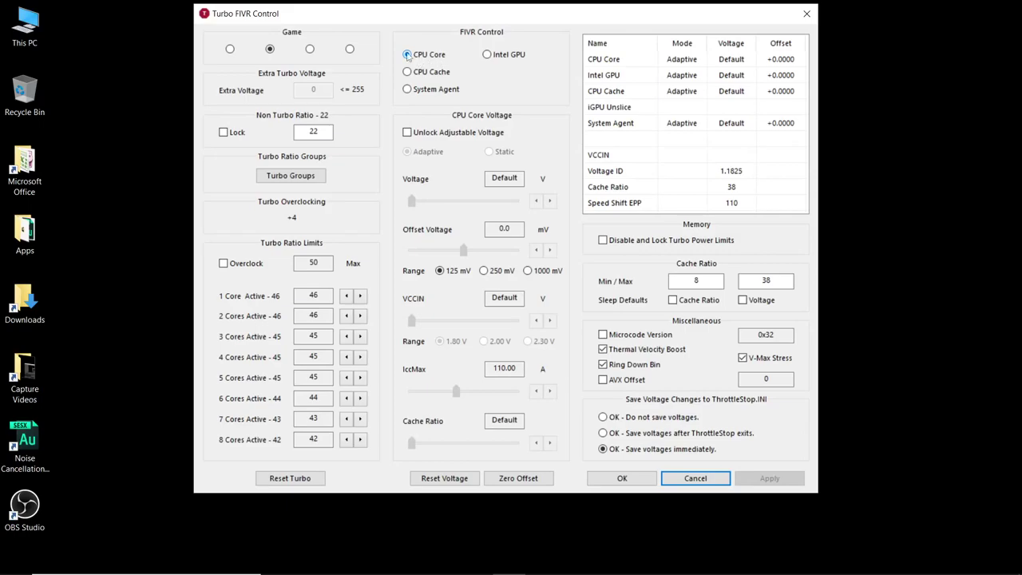
pyautogui.click(407, 54)
pyautogui.click(408, 133)
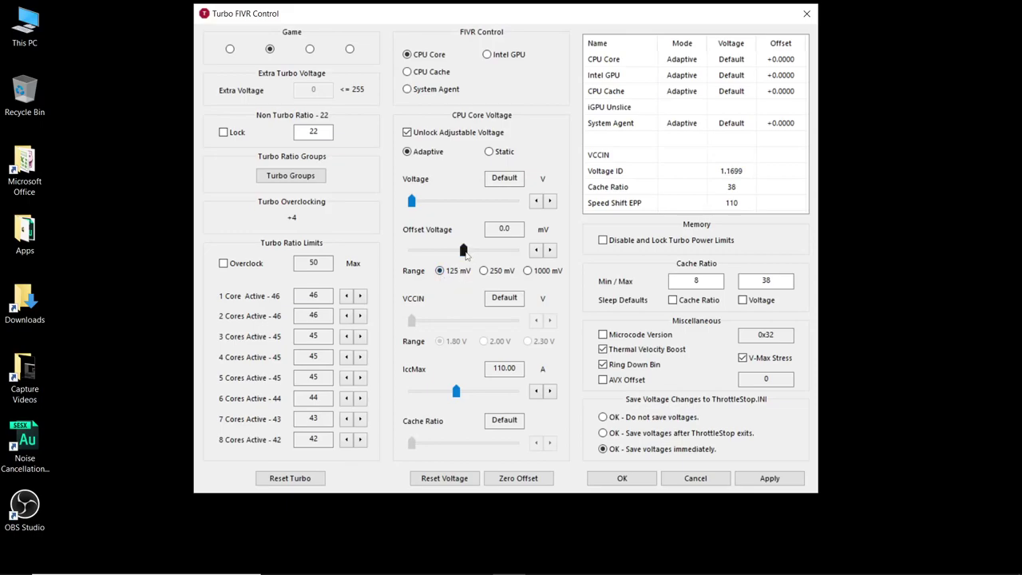
pyautogui.moveTo(465, 253); pyautogui.dragTo(435, 252)
# Unlock CPU Cache adjustable voltage and set its offset to -70.3 mV
pyautogui.click(434, 73)
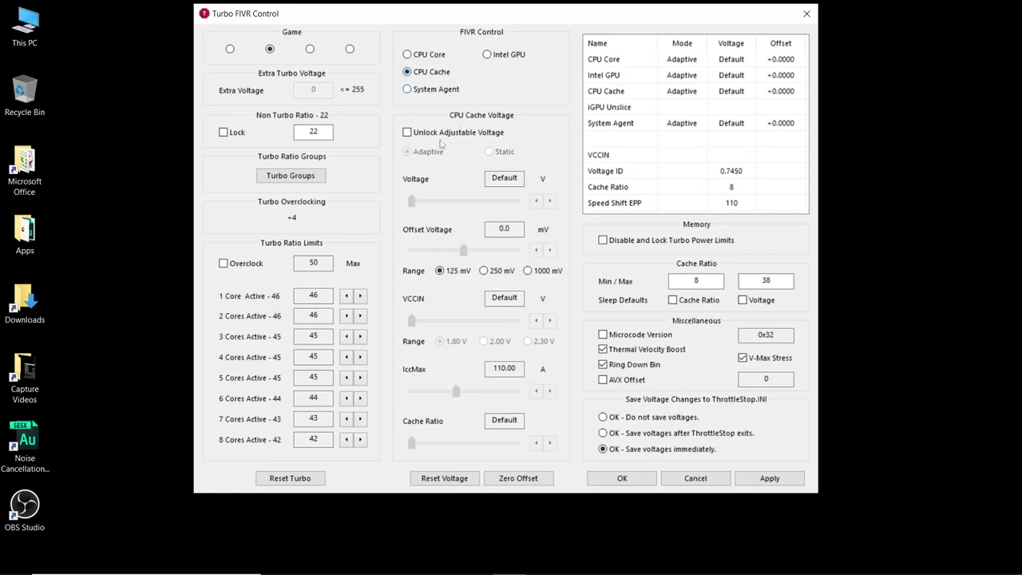
pyautogui.click(409, 133)
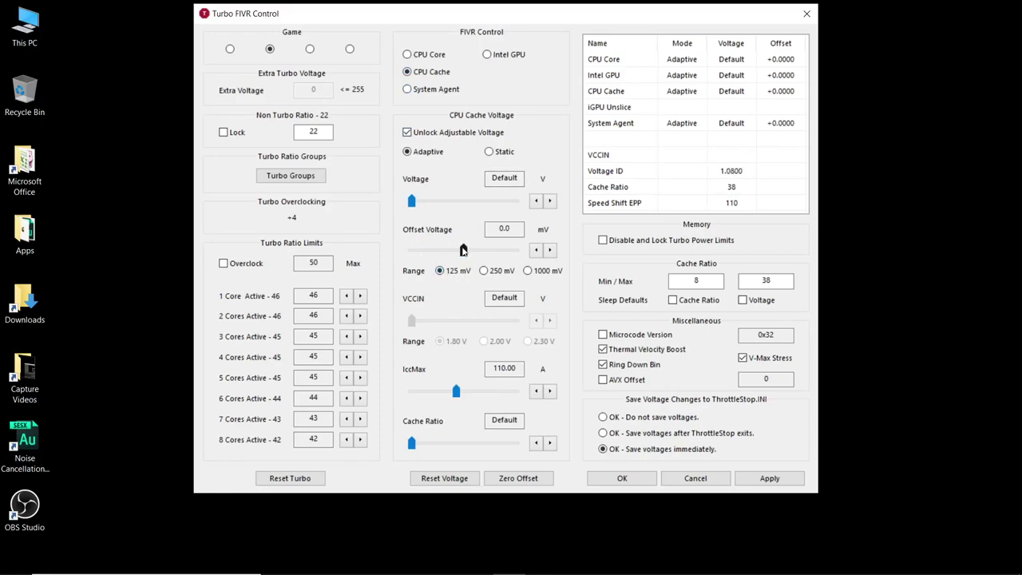
pyautogui.moveTo(463, 251); pyautogui.dragTo(436, 256)
# Unlock Intel GPU adjustable voltage and lower its offset to -30.3 mV
pyautogui.click(487, 55)
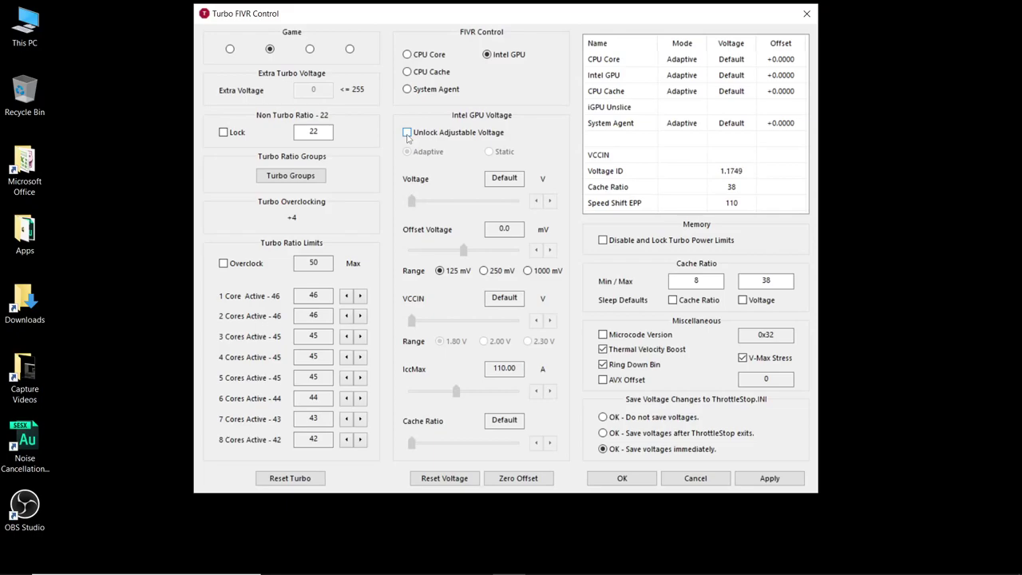
pyautogui.click(407, 132)
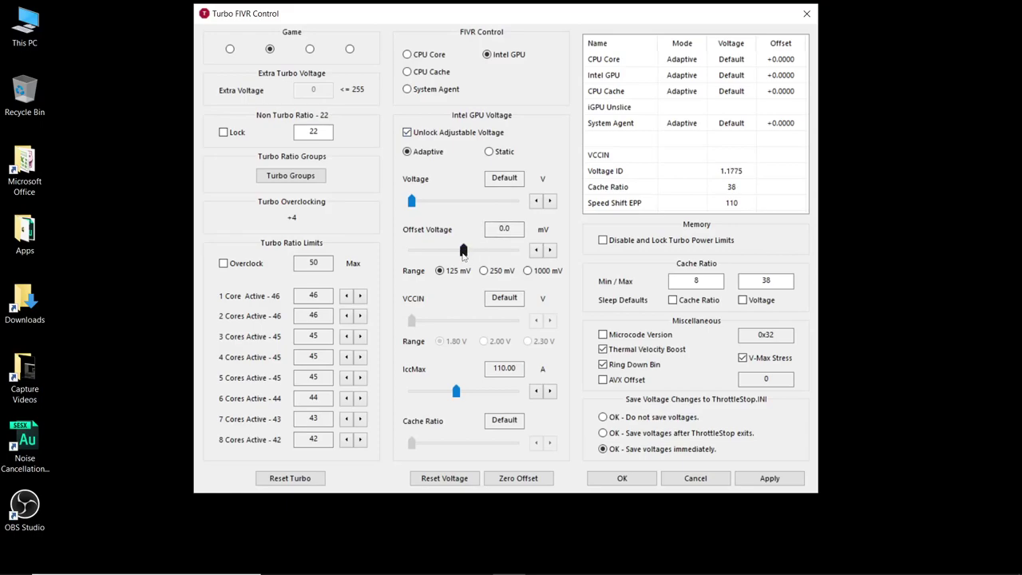
pyautogui.moveTo(464, 252); pyautogui.dragTo(451, 254)
# Choose 'Do not save voltages', apply the offsets and close FIVR
pyautogui.click(605, 418)
pyautogui.click(763, 479)
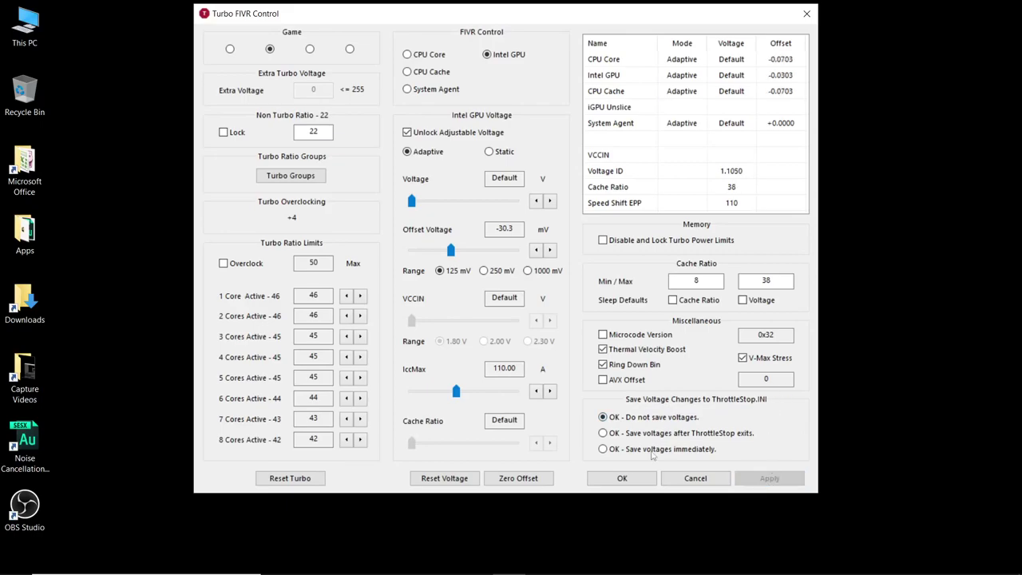
pyautogui.click(621, 478)
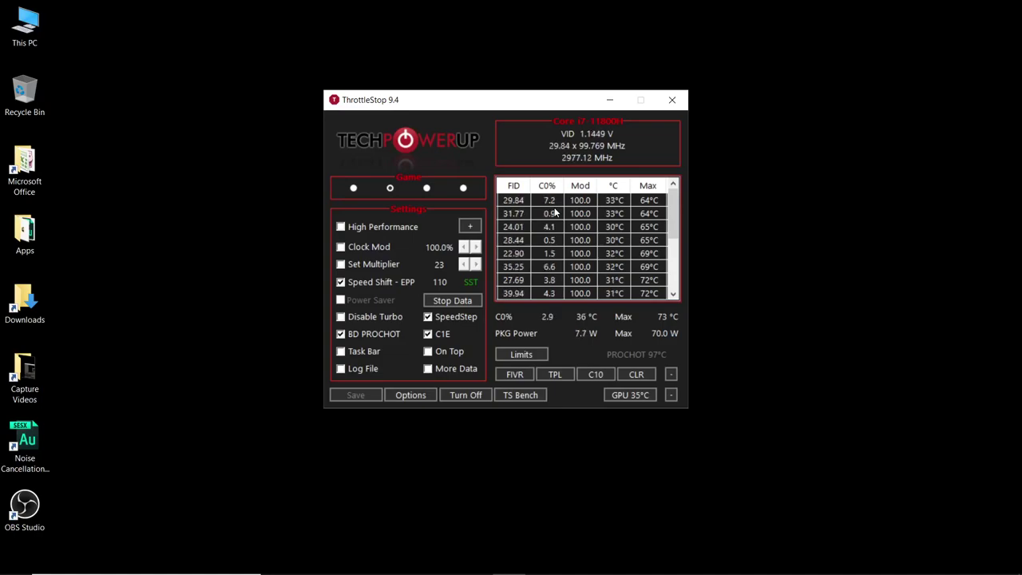
# Open TS Bench and expand its Size dropdown, currently at 120M
pyautogui.click(520, 395)
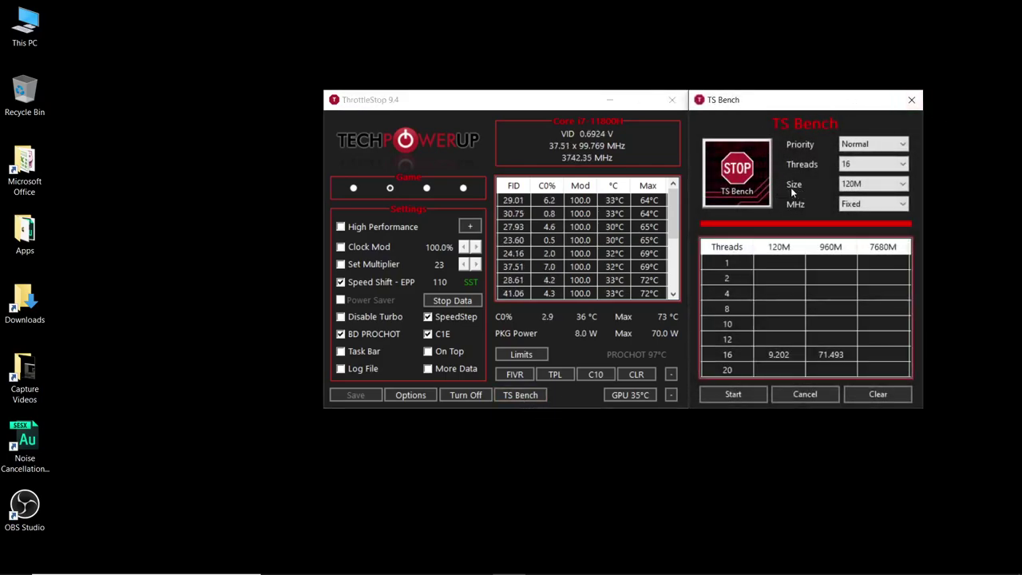
pyautogui.click(859, 185)
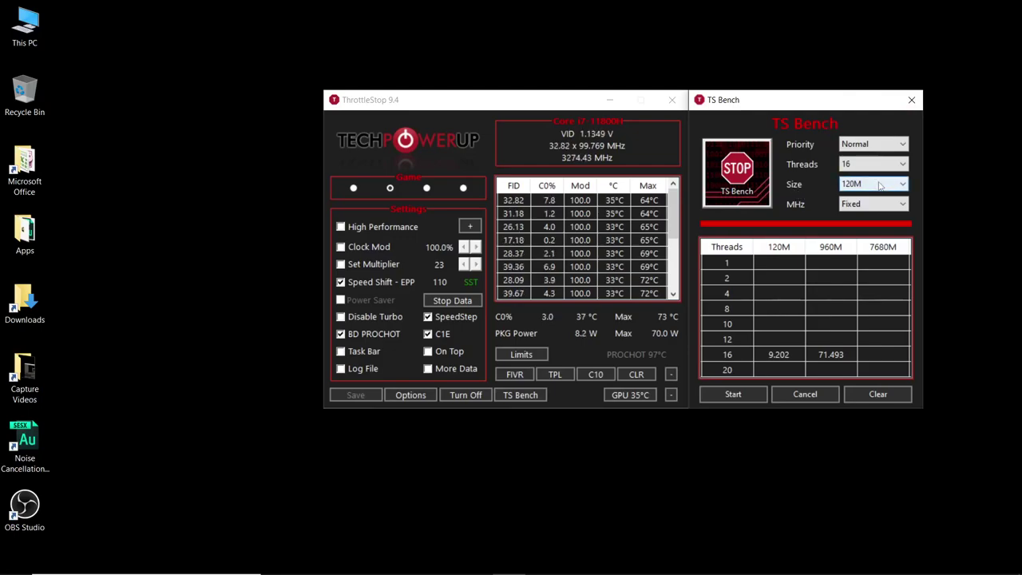
pyautogui.click(863, 184)
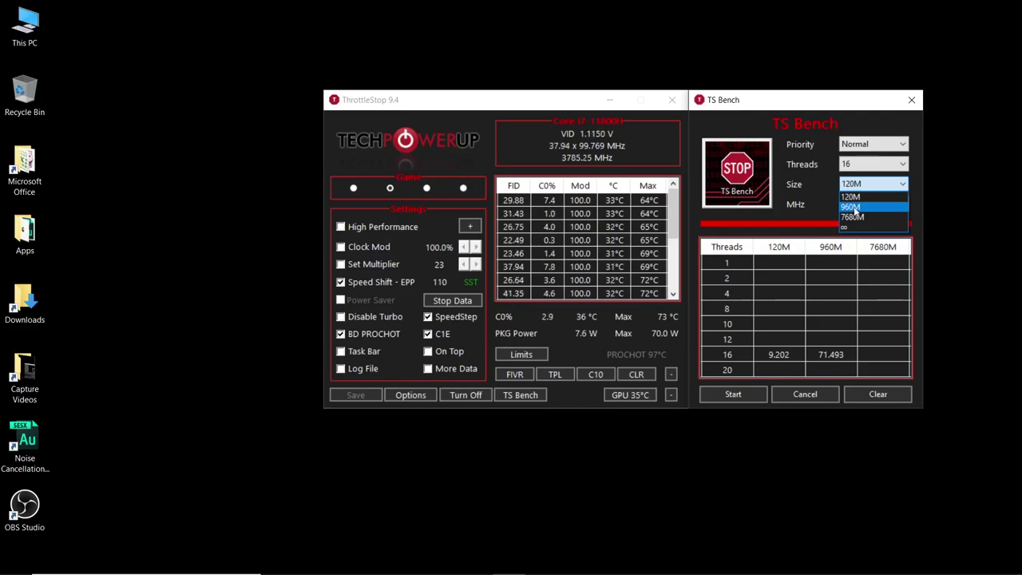
# Set the TS Bench size to 960M and briefly start then stop a test run
pyautogui.click(851, 207)
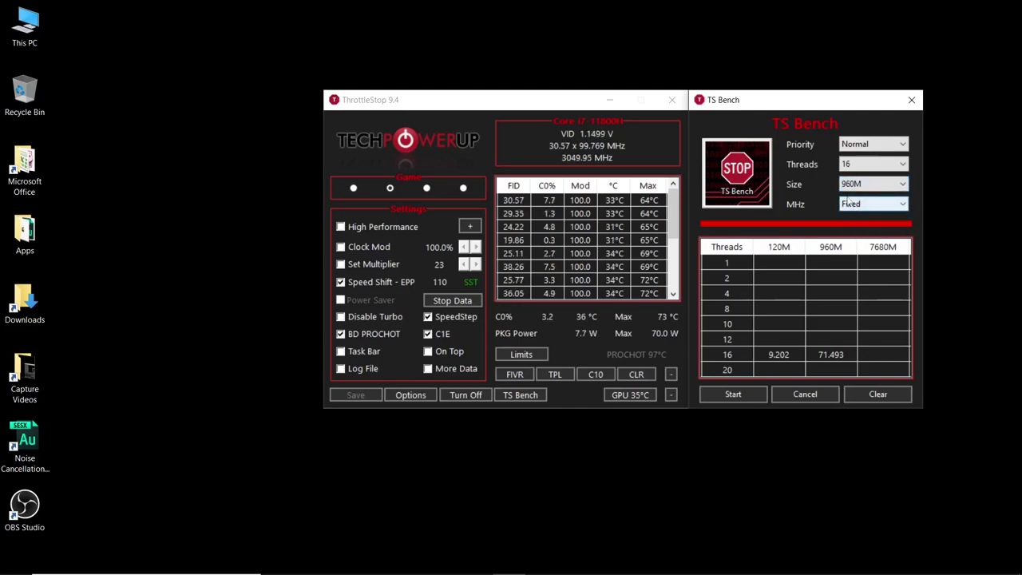
pyautogui.click(737, 394)
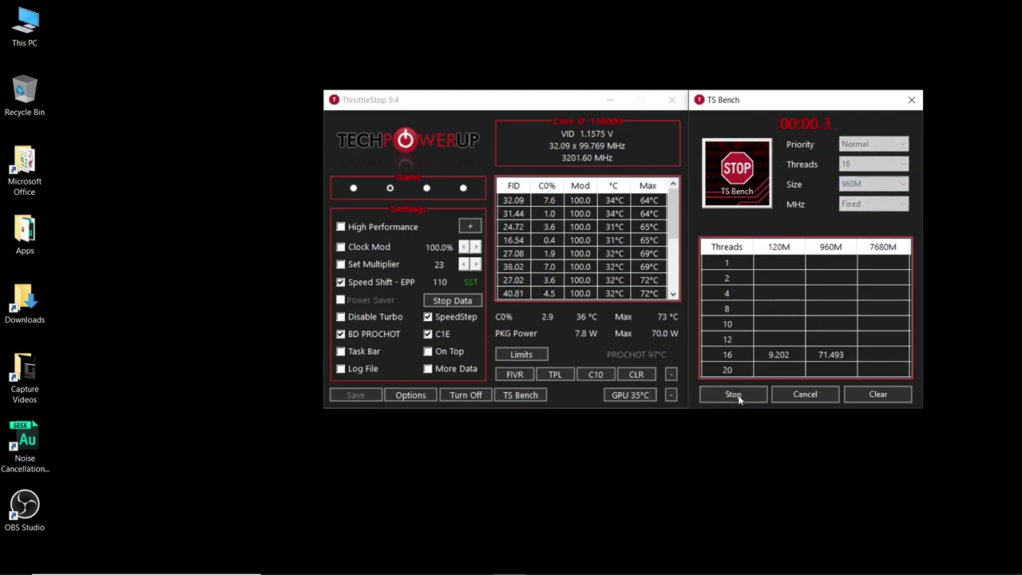
pyautogui.click(737, 397)
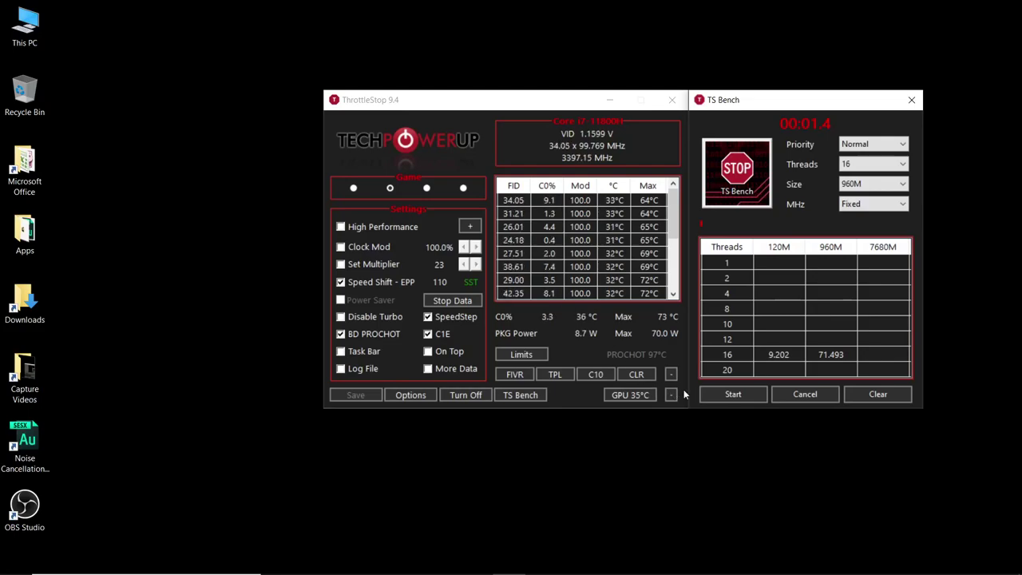
# Run the 960M benchmark to completion at 71.645, then close TS Bench
pyautogui.click(728, 396)
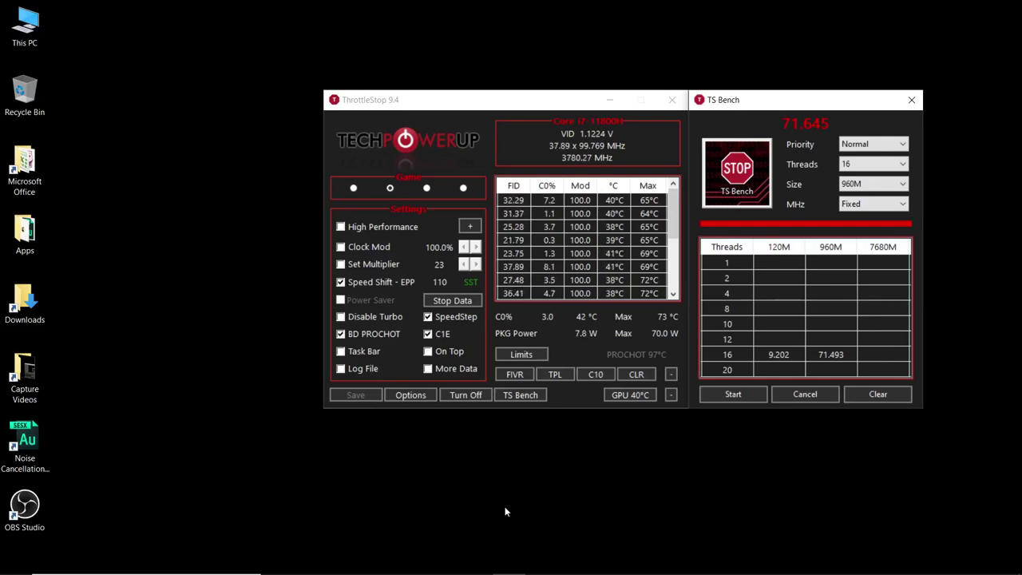
pyautogui.click(801, 395)
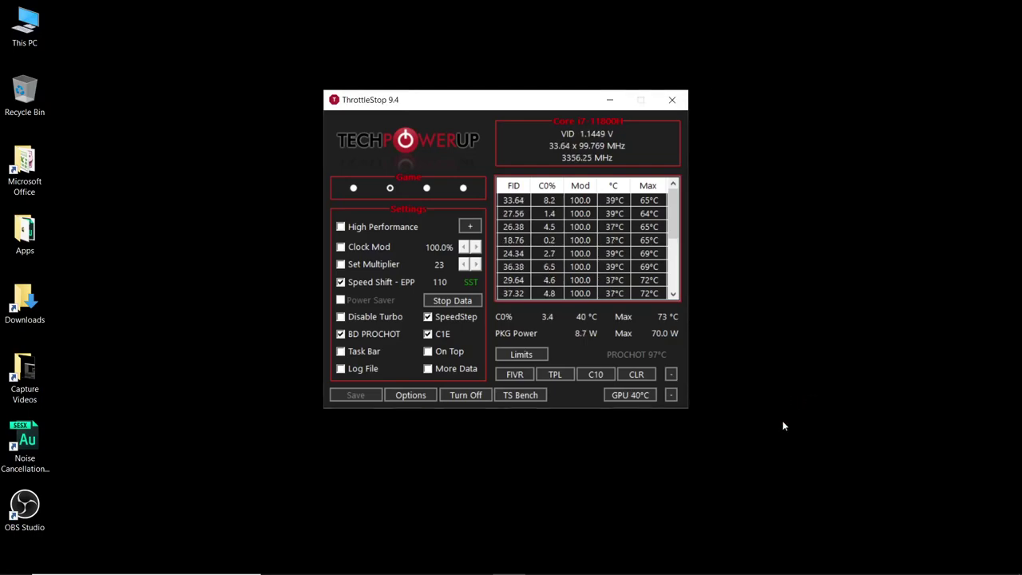
# Set FIVR to 'OK - Save voltages immediately' so the −70.3 mV offset goes to ThrottleStop.INI
pyautogui.click(515, 374)
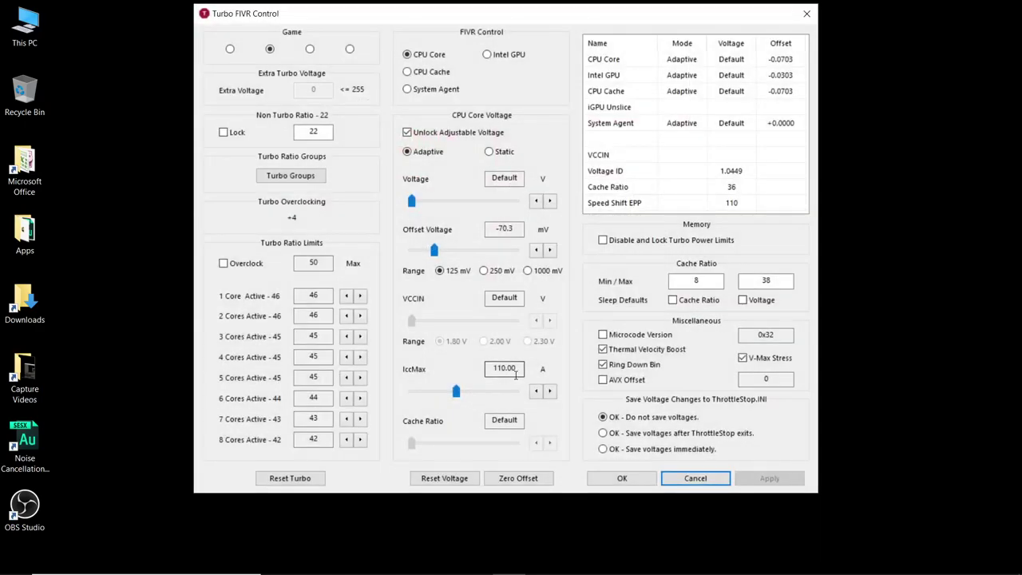
pyautogui.click(603, 449)
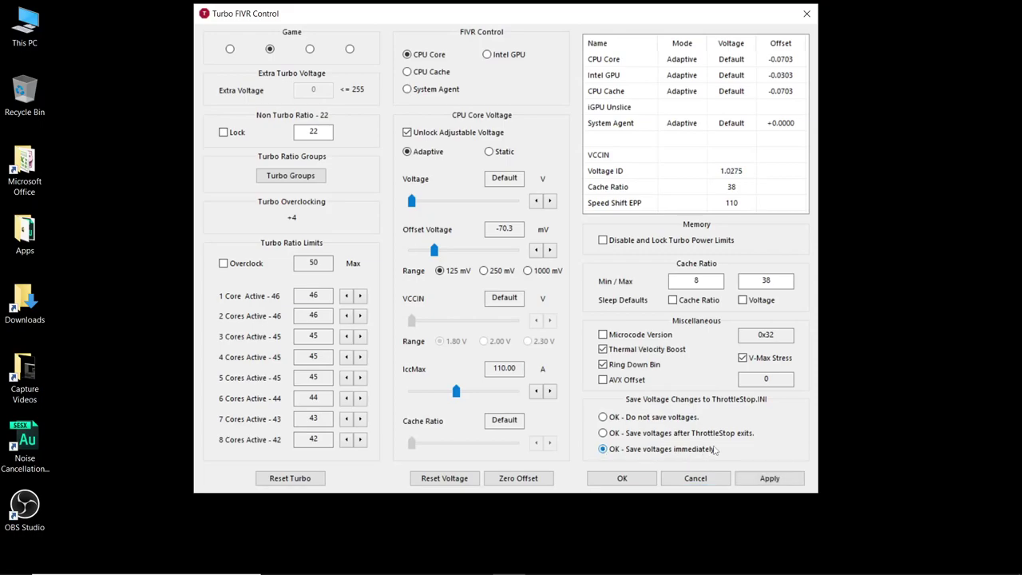
pyautogui.click(769, 478)
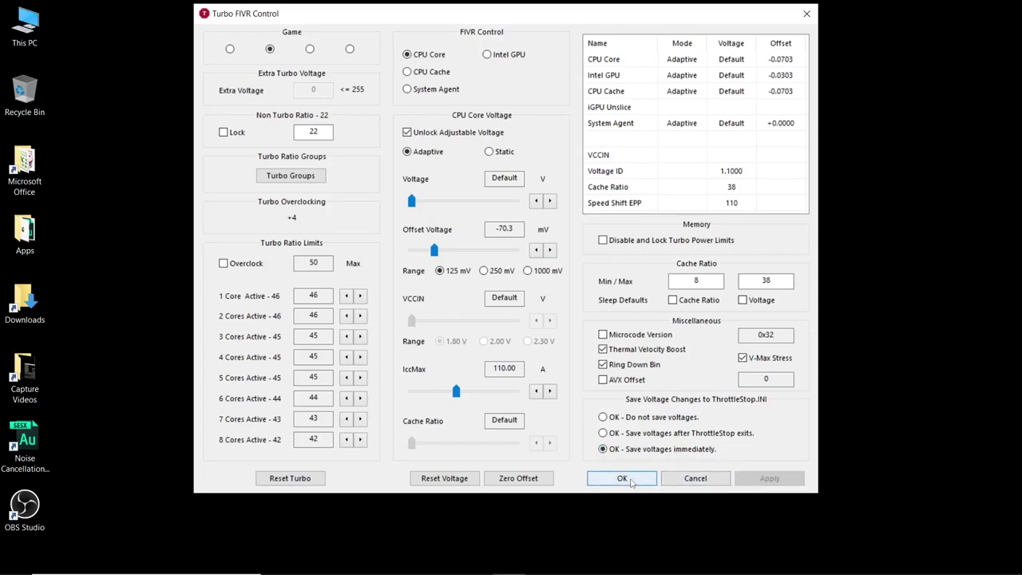
pyautogui.click(631, 477)
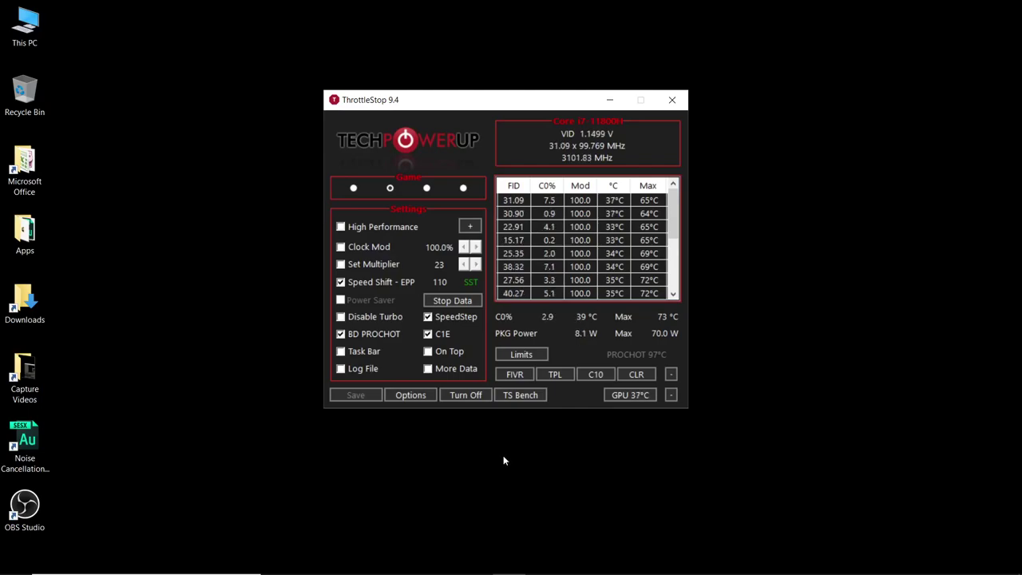
# Launch Task Scheduler from Windows search and start a basic task named TS
pyautogui.click(609, 100)
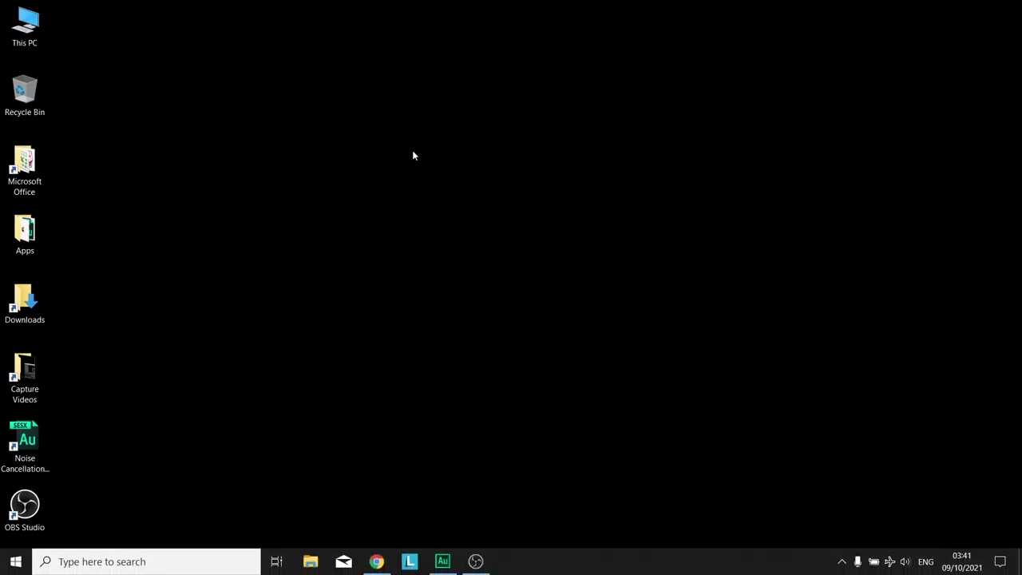
pyautogui.click(101, 562)
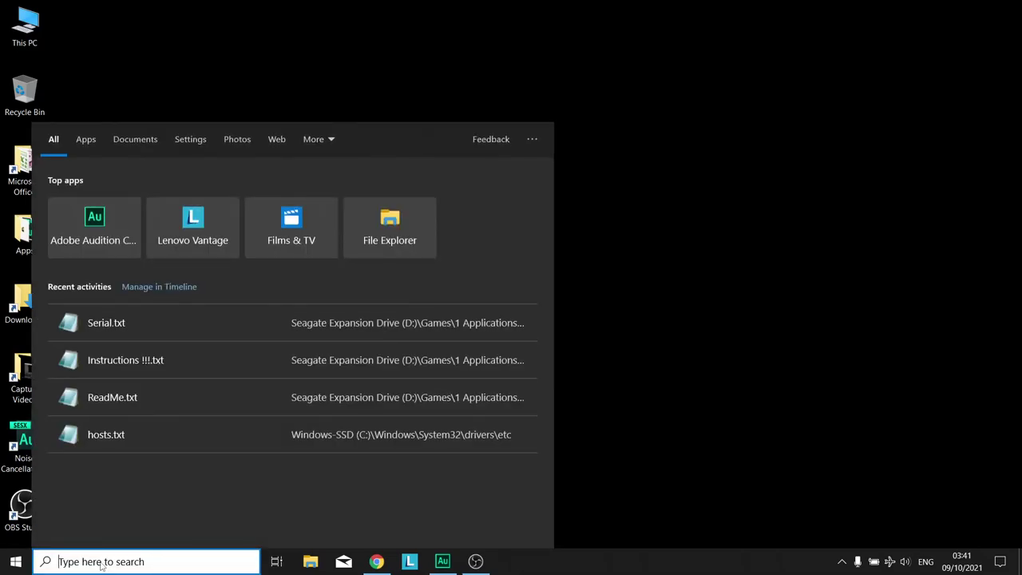
pyautogui.write('task')
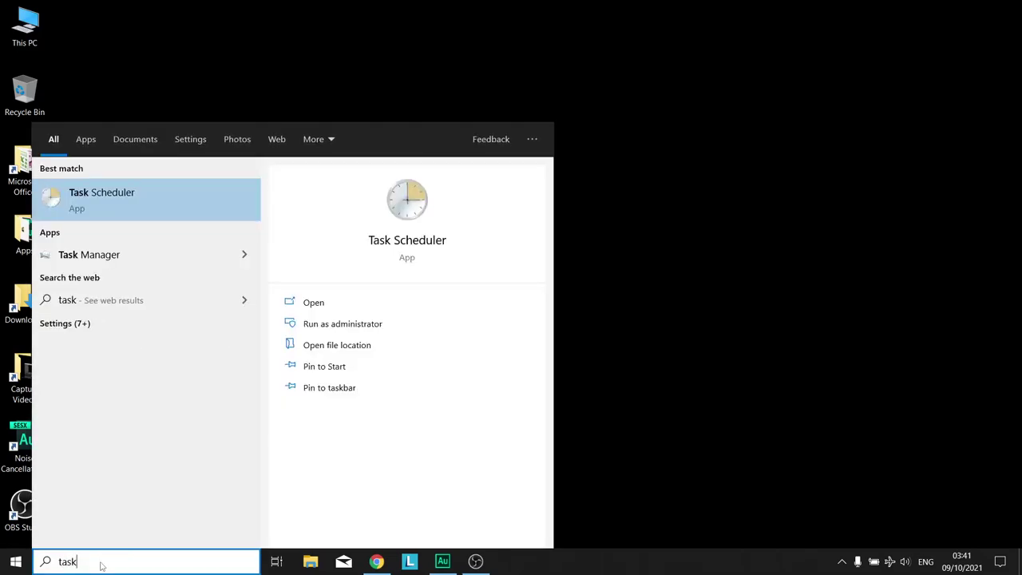
pyautogui.click(120, 197)
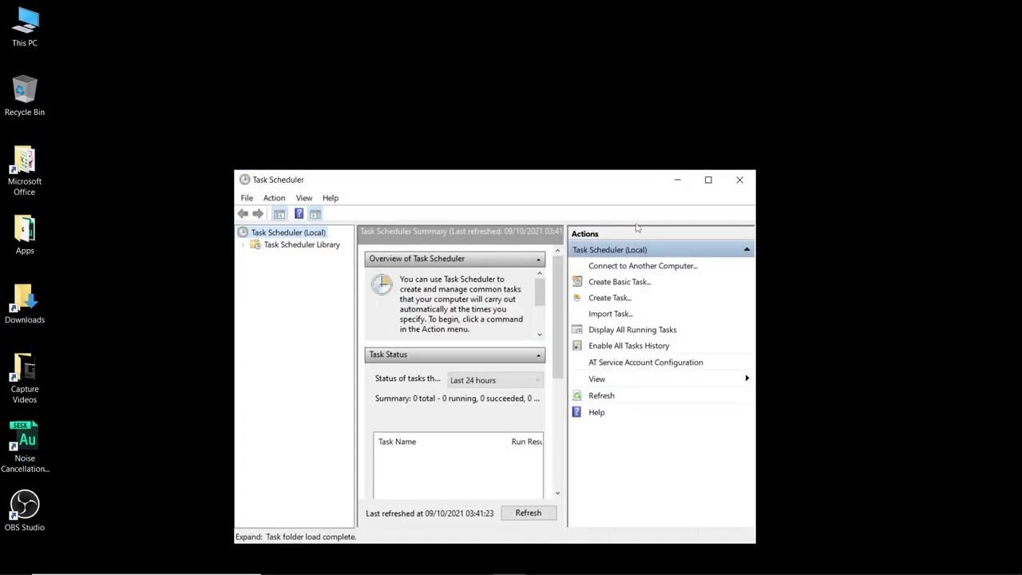
pyautogui.click(618, 284)
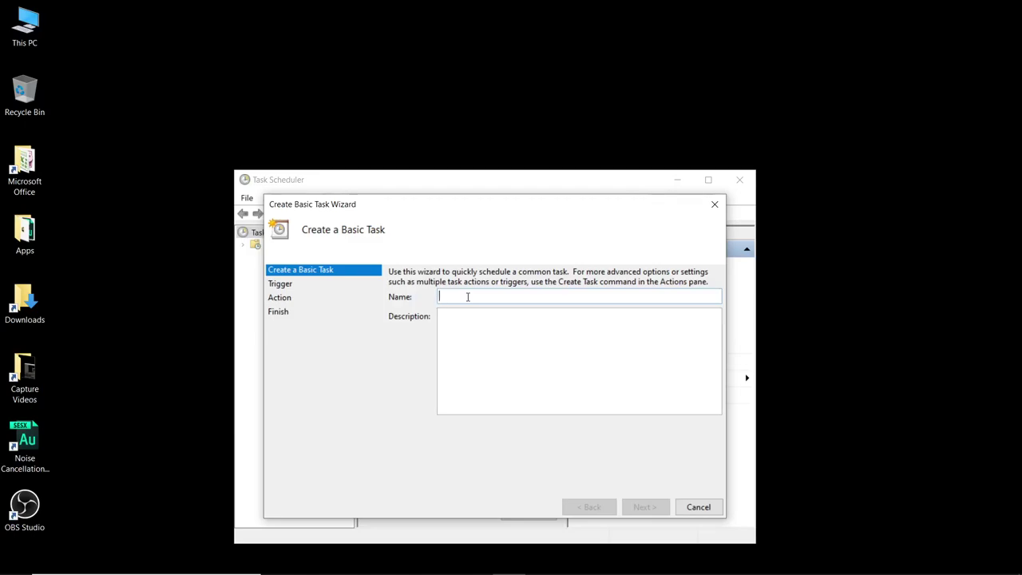
pyautogui.write('TS')
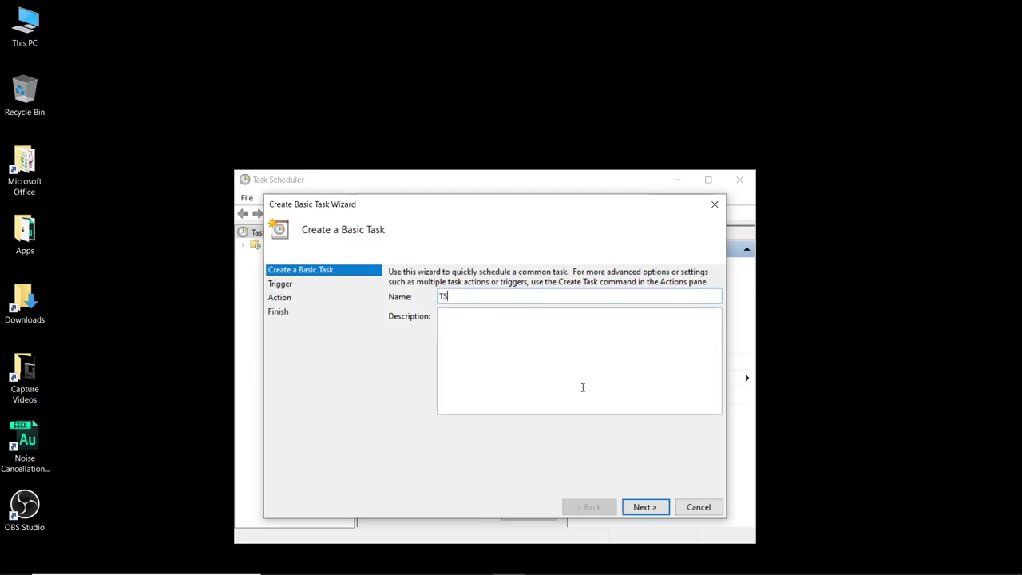
# Trigger the TS task 'When I log on' and keep 'Start a program' as its action
pyautogui.click(644, 507)
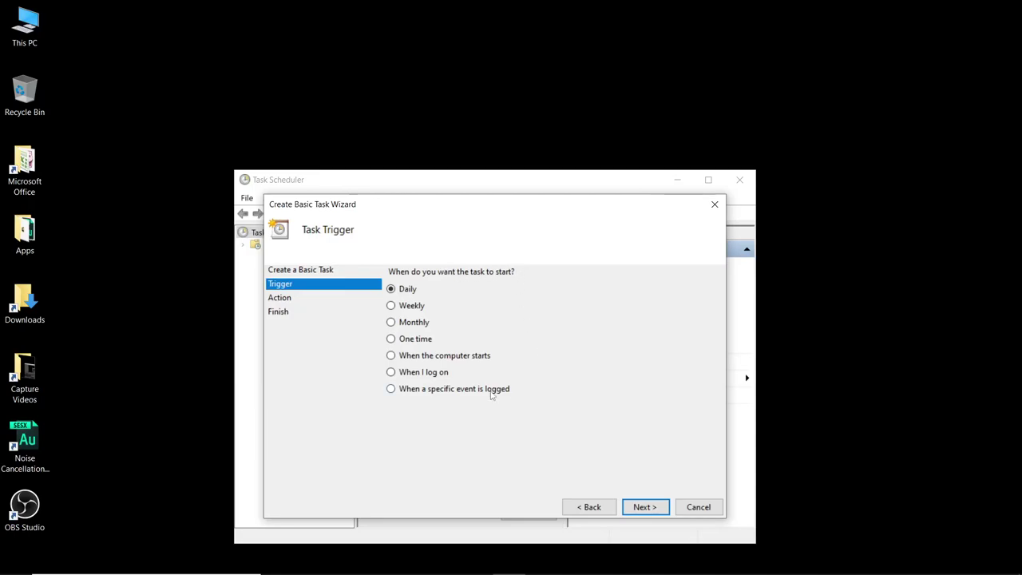
pyautogui.click(392, 373)
pyautogui.click(644, 507)
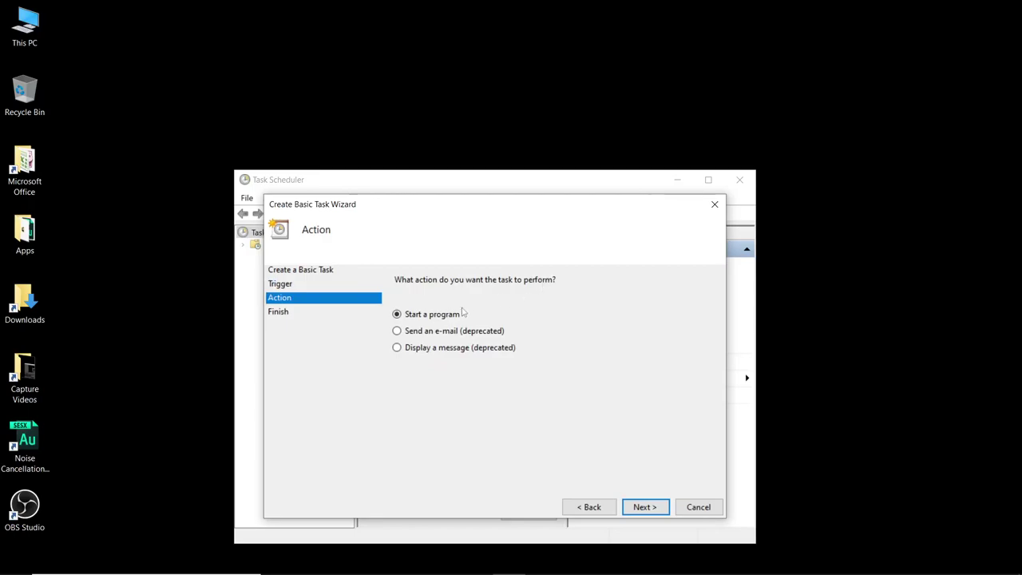
pyautogui.click(644, 507)
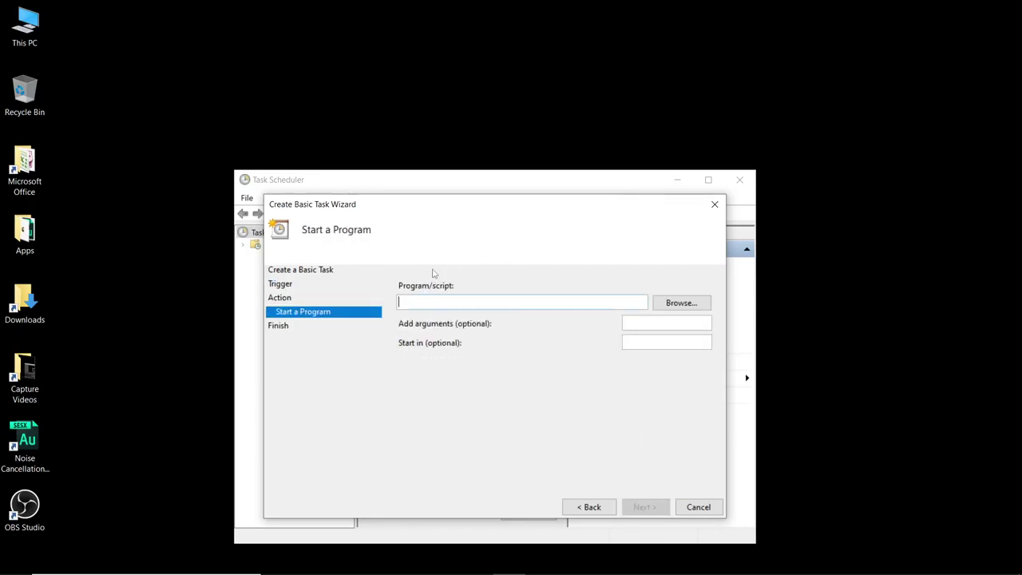
# Choose ThrottleStop.exe from the ThrottleStop_9.4 folder as the program and reach the summary
pyautogui.click(668, 304)
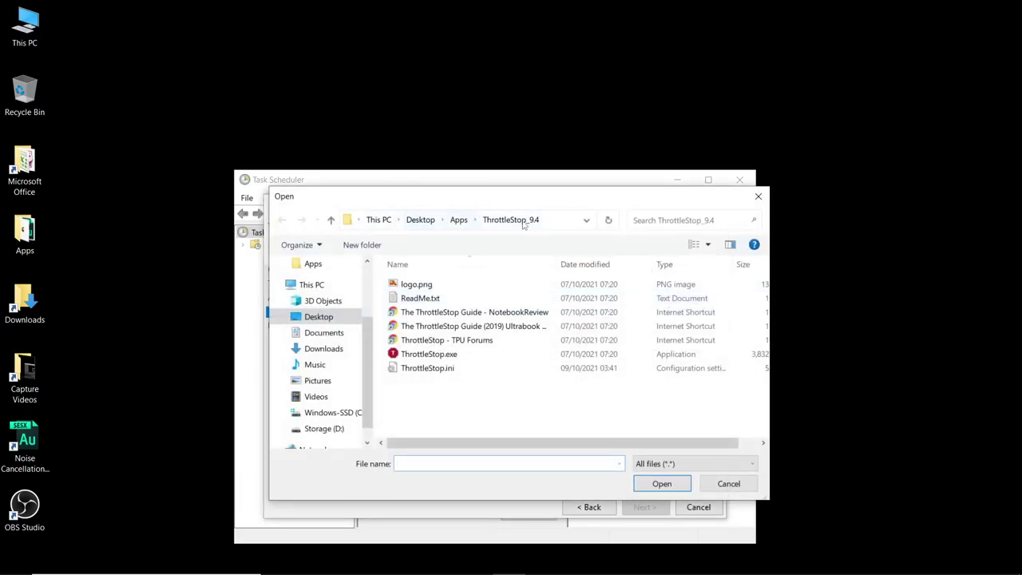
pyautogui.click(437, 357)
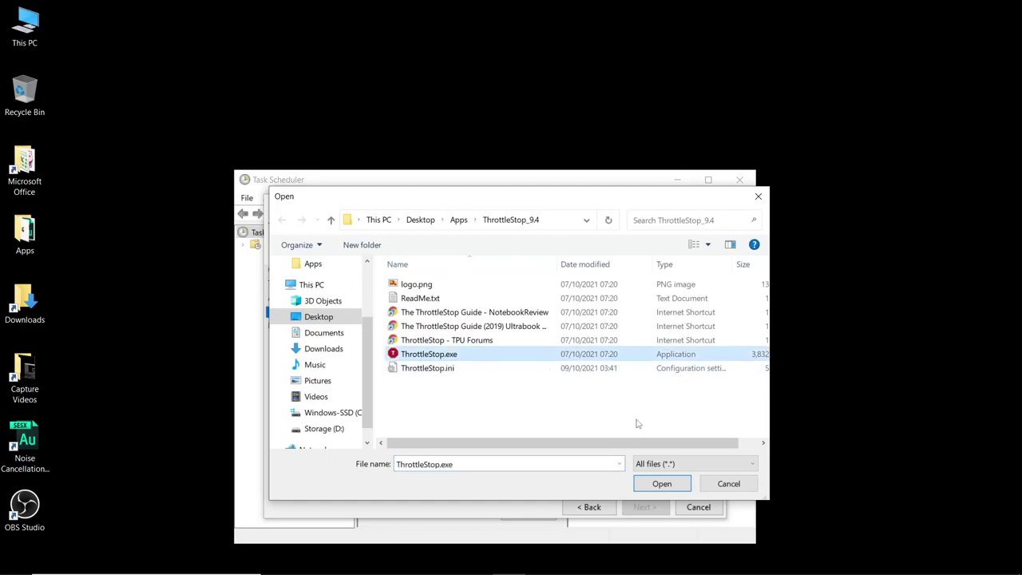
pyautogui.click(659, 485)
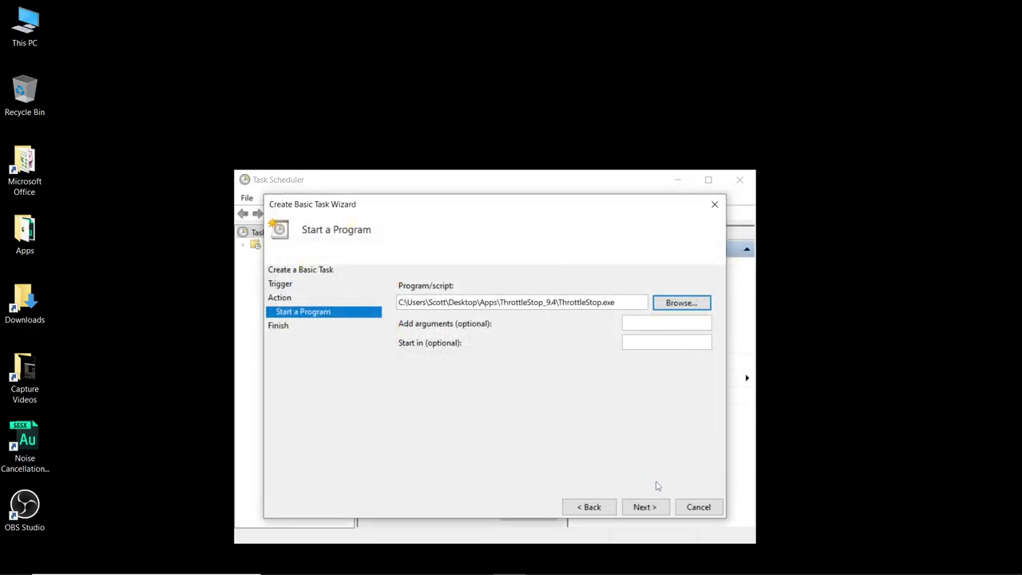
pyautogui.click(648, 512)
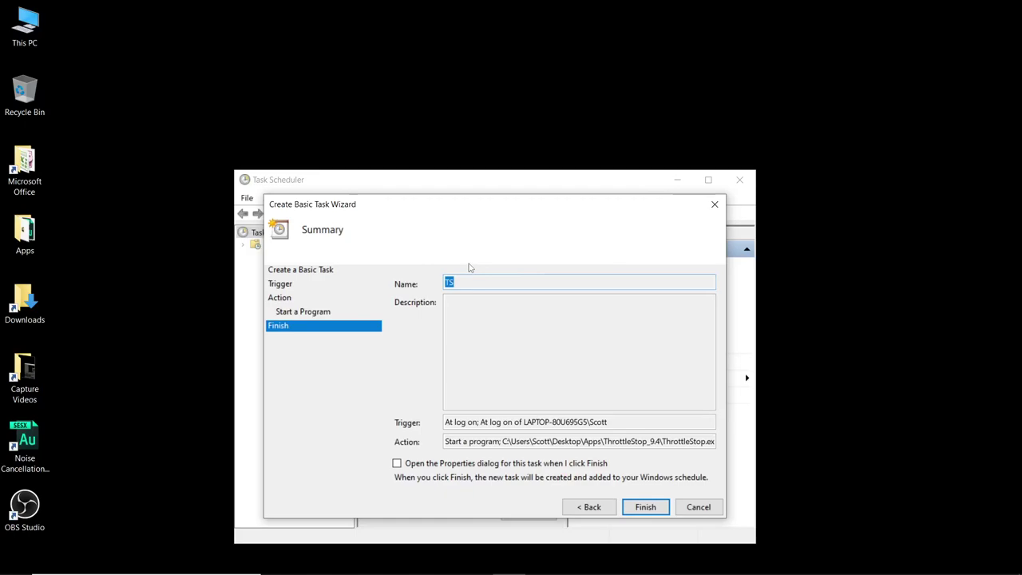
# Finish the wizard into TS Properties, enabling highest privileges and configuring for Windows 10
pyautogui.click(398, 468)
pyautogui.click(646, 507)
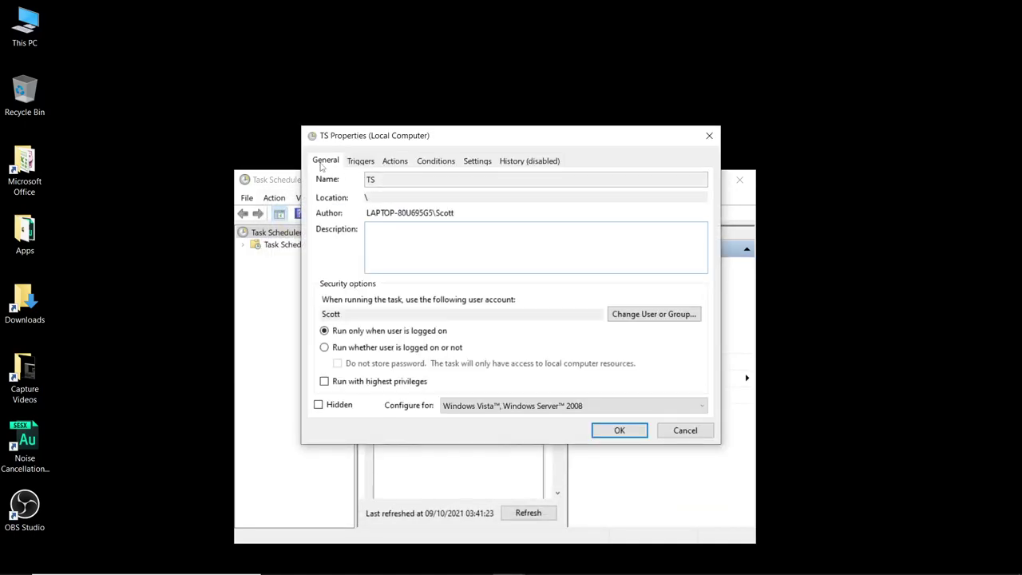
pyautogui.click(327, 383)
pyautogui.click(483, 409)
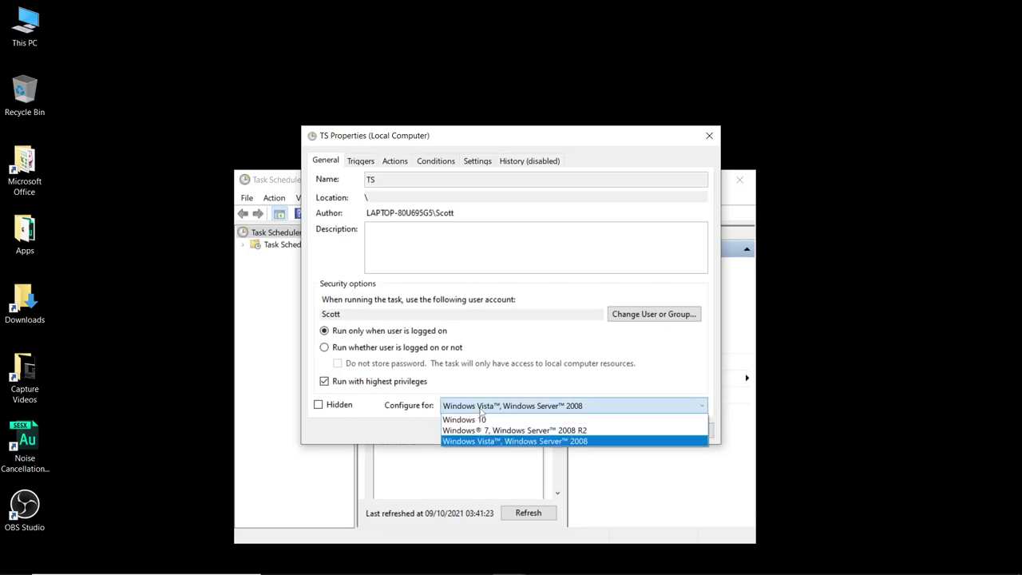
pyautogui.click(491, 420)
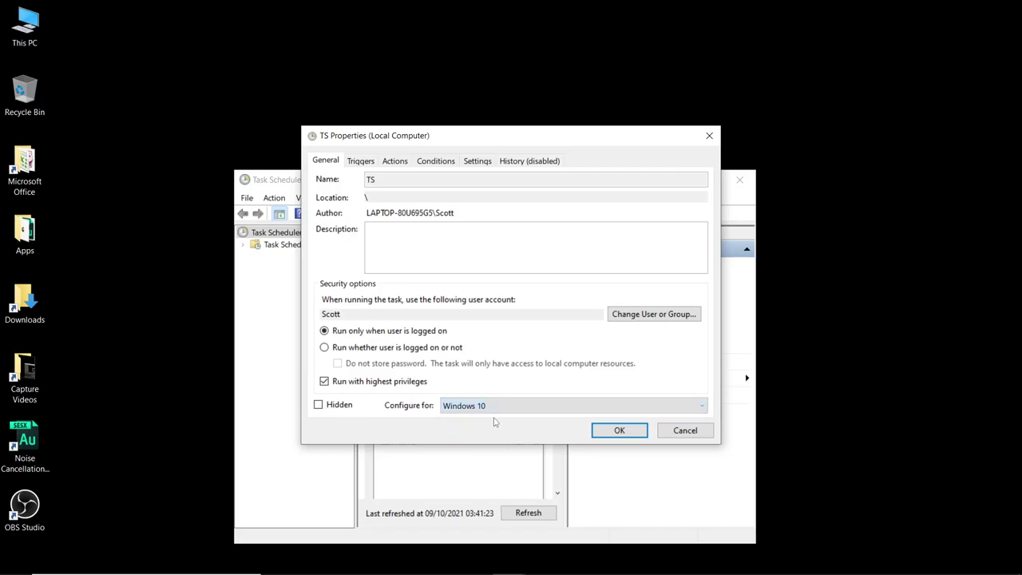
pyautogui.click(360, 162)
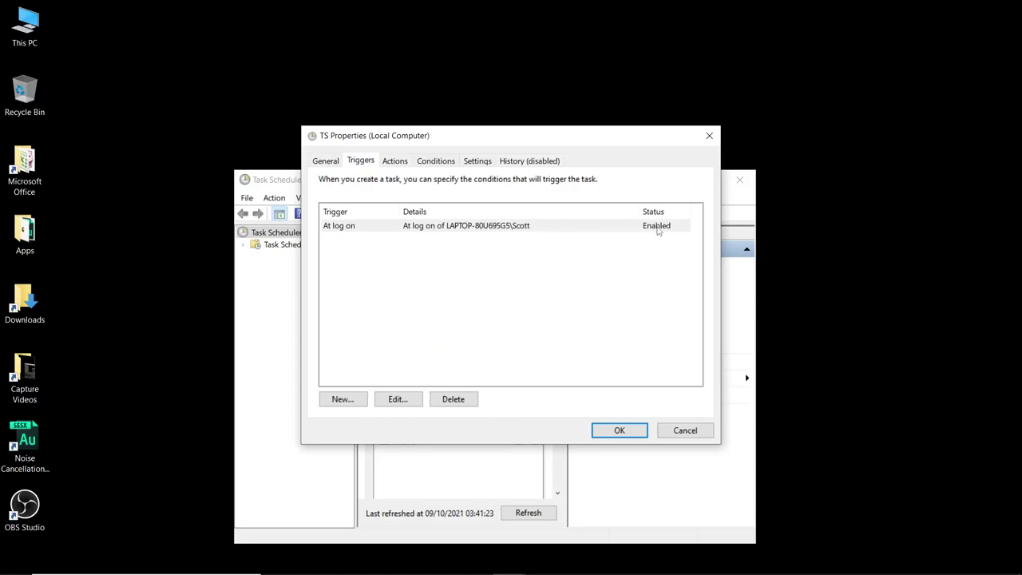
# Drop the AC power requirement, the 3-day run limit and force-stop from TS, then save
pyautogui.click(395, 162)
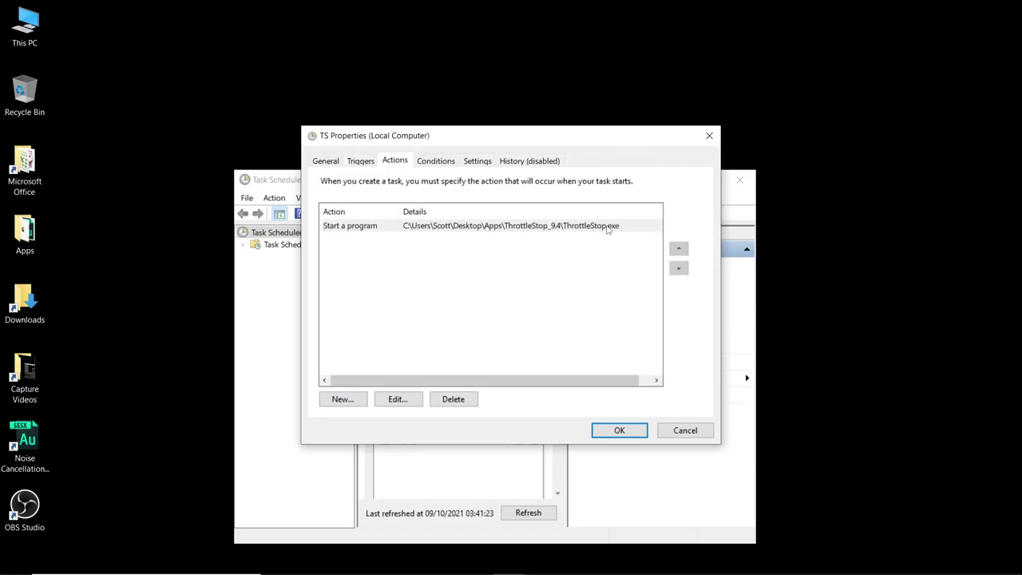
pyautogui.click(437, 162)
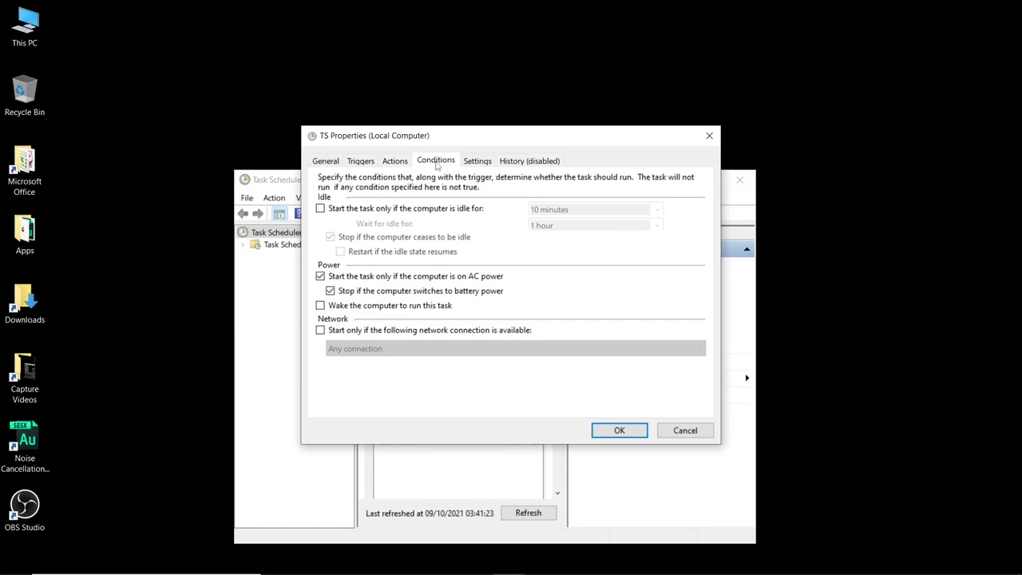
pyautogui.click(320, 276)
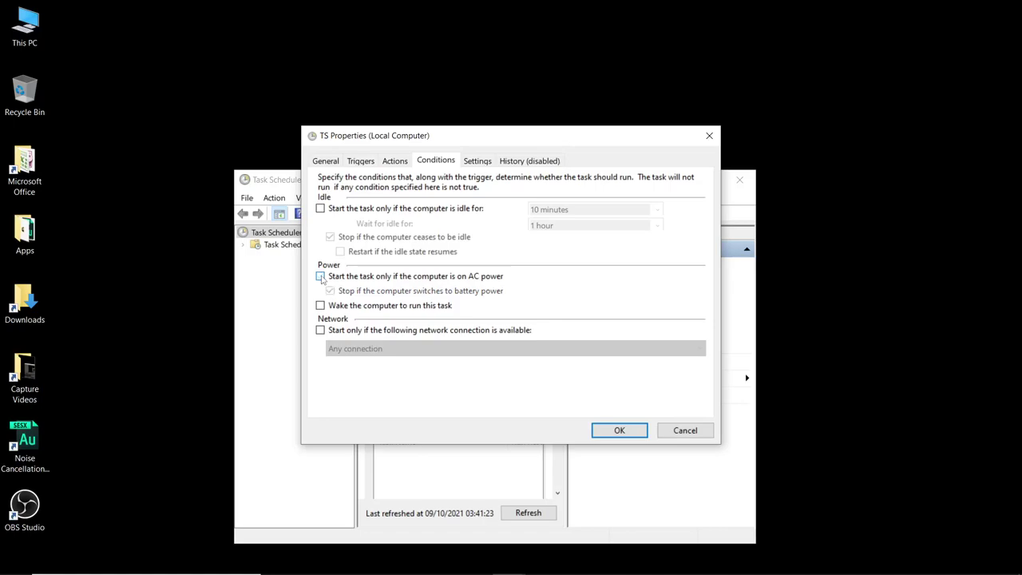
pyautogui.click(478, 162)
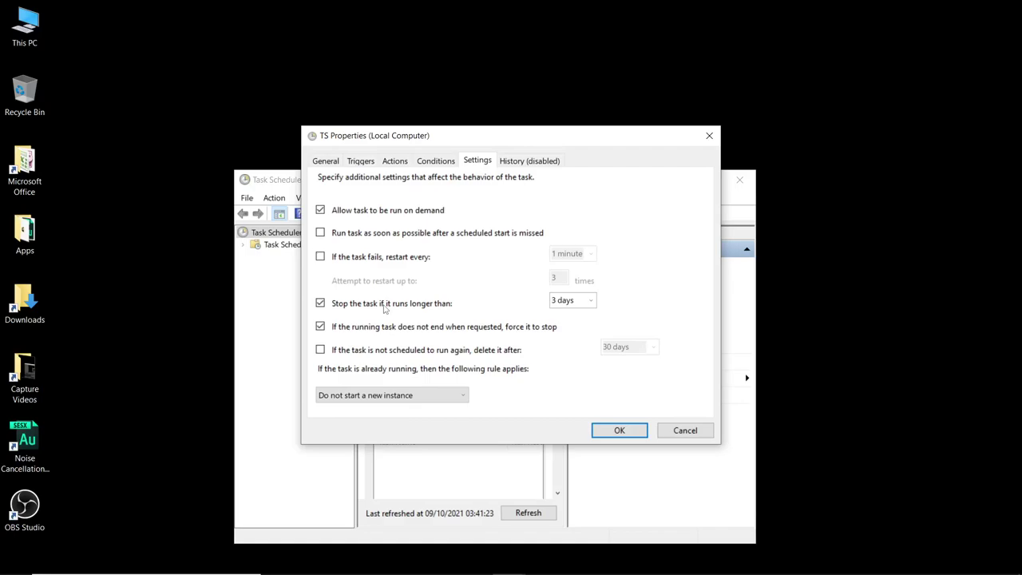
pyautogui.click(320, 303)
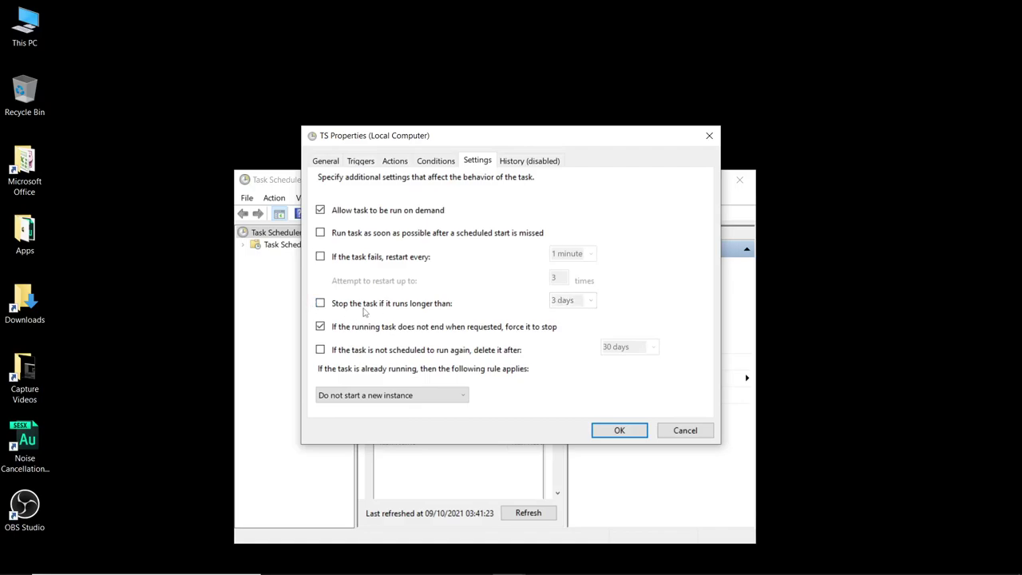
pyautogui.click(320, 328)
pyautogui.click(520, 162)
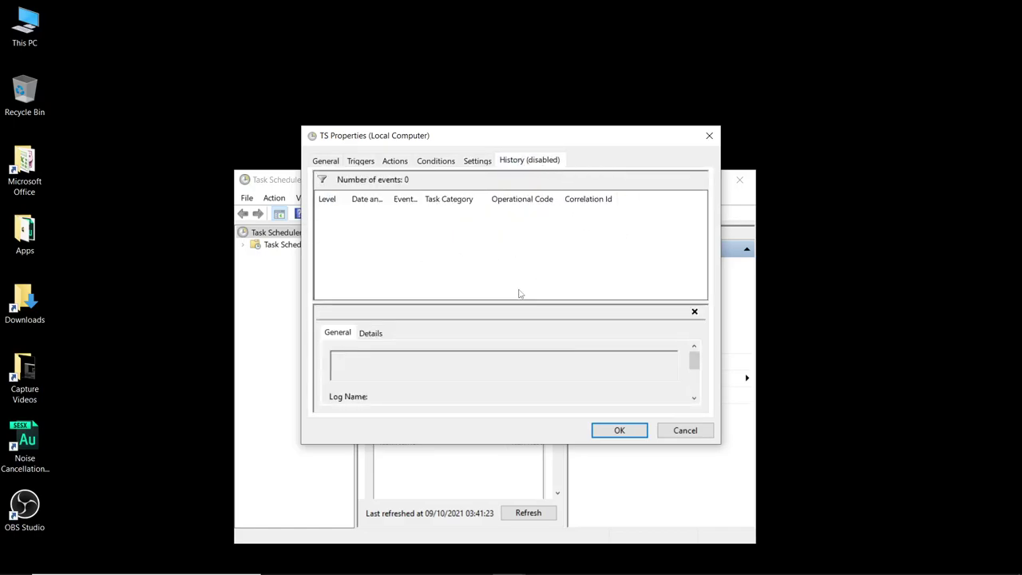
pyautogui.click(620, 433)
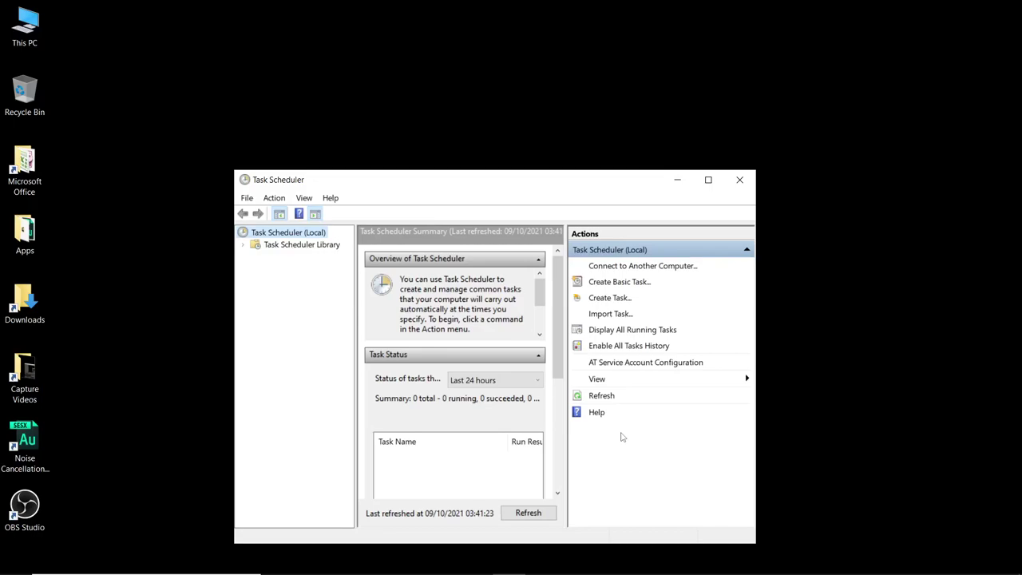
# Review the Task Scheduler Library and delete the duplicate TS task, keeping Throttlestop
pyautogui.click(290, 247)
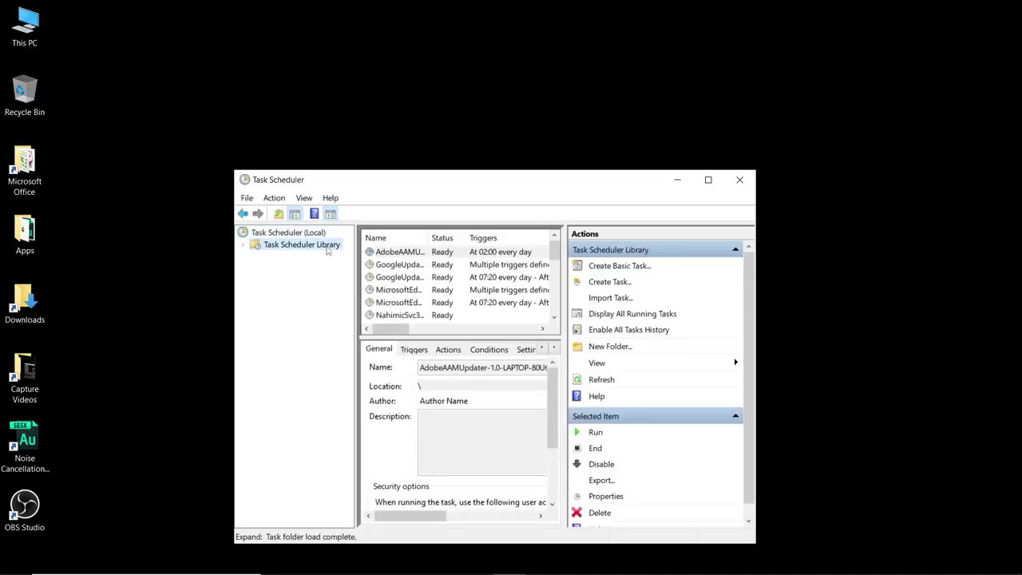
pyautogui.click(390, 277)
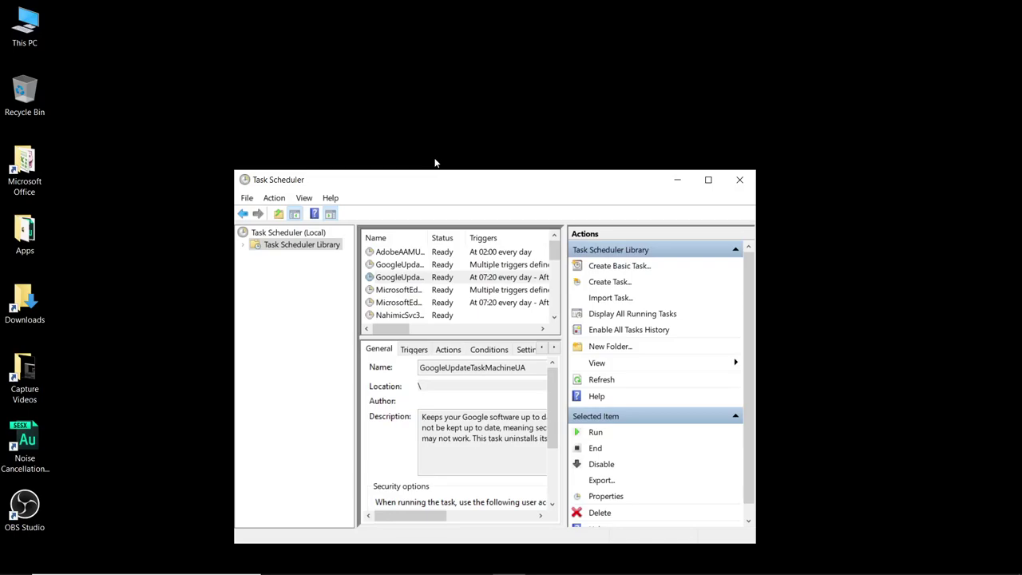
pyautogui.click(376, 278)
pyautogui.press('t')
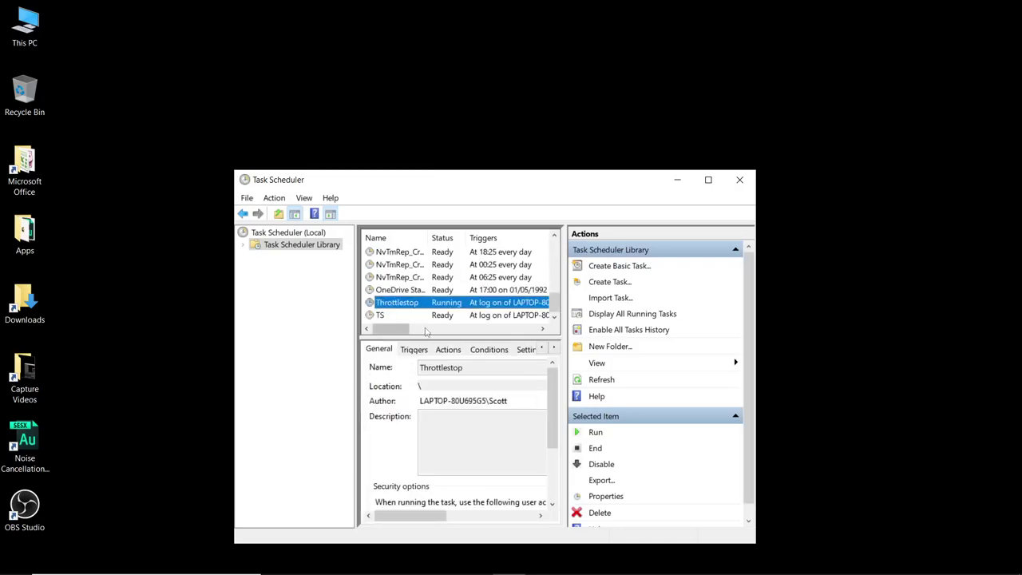
pyautogui.click(384, 318)
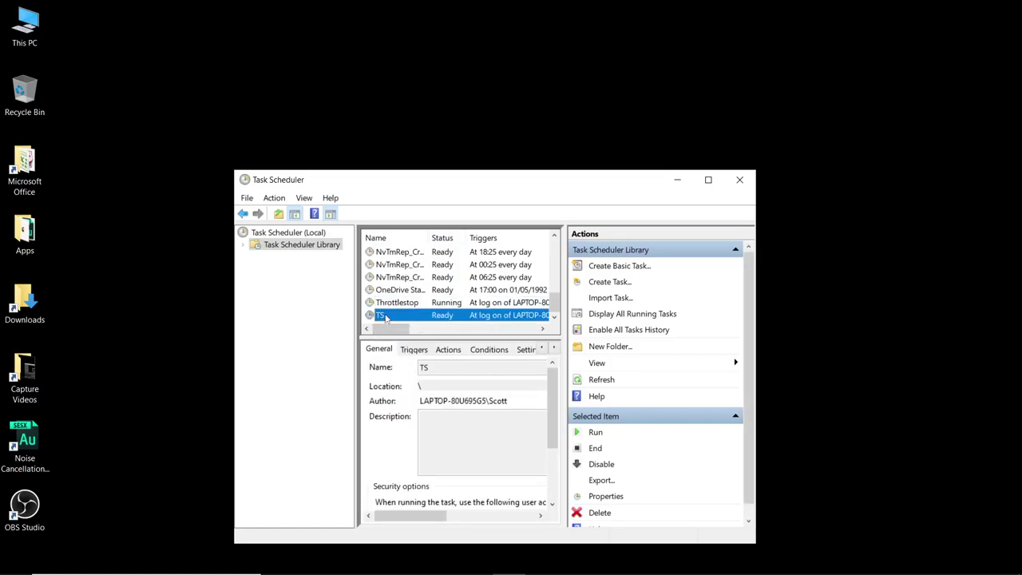
pyautogui.click(399, 304)
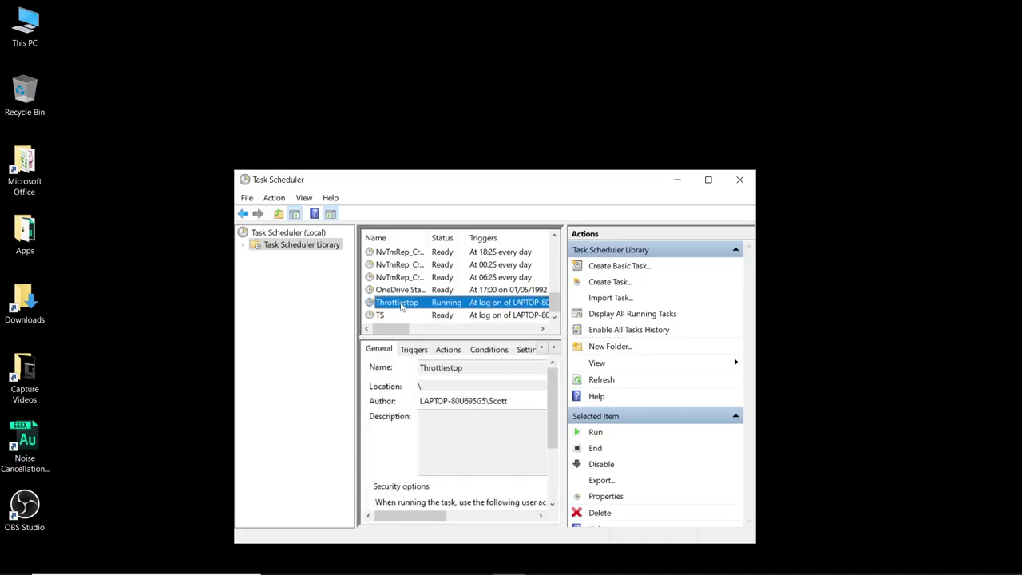
pyautogui.click(391, 317)
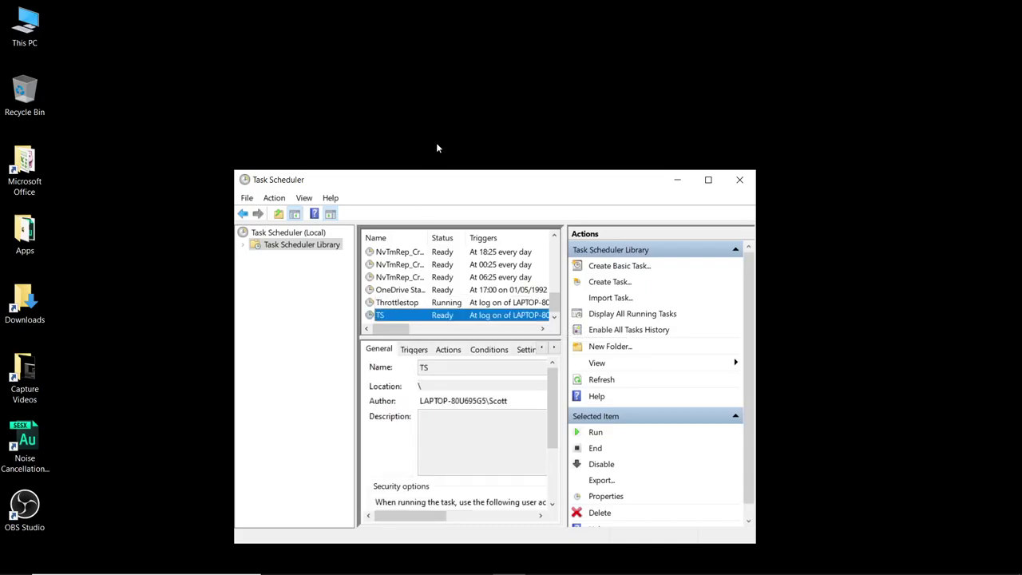
pyautogui.press('Delete')
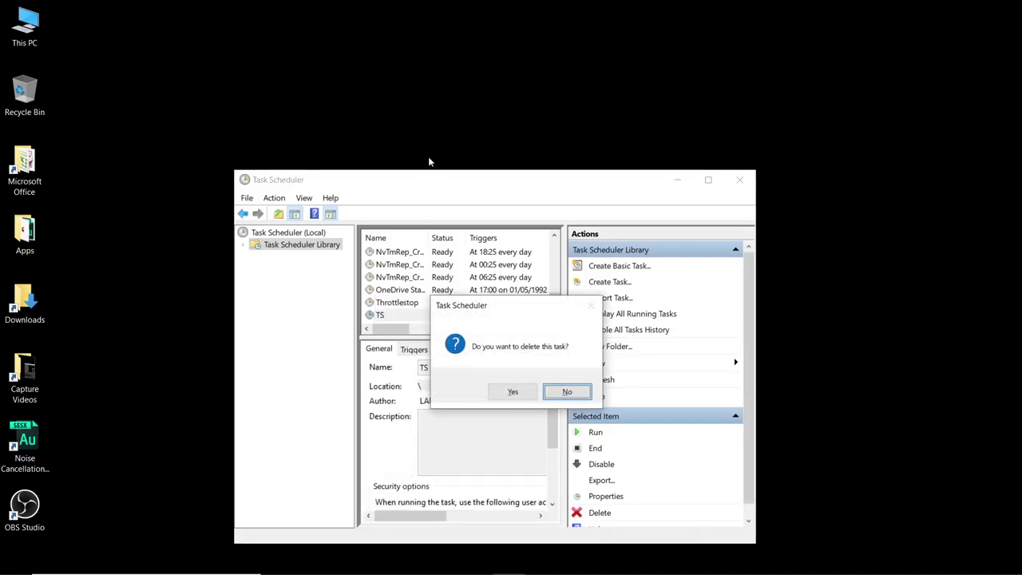
pyautogui.click(505, 393)
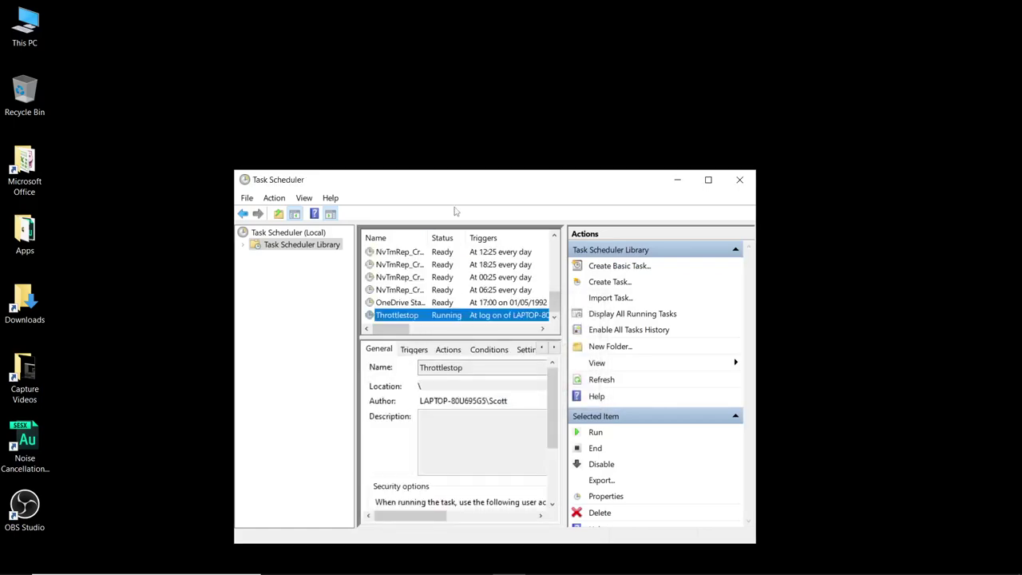
# Close the Task Scheduler window
pyautogui.click(740, 181)
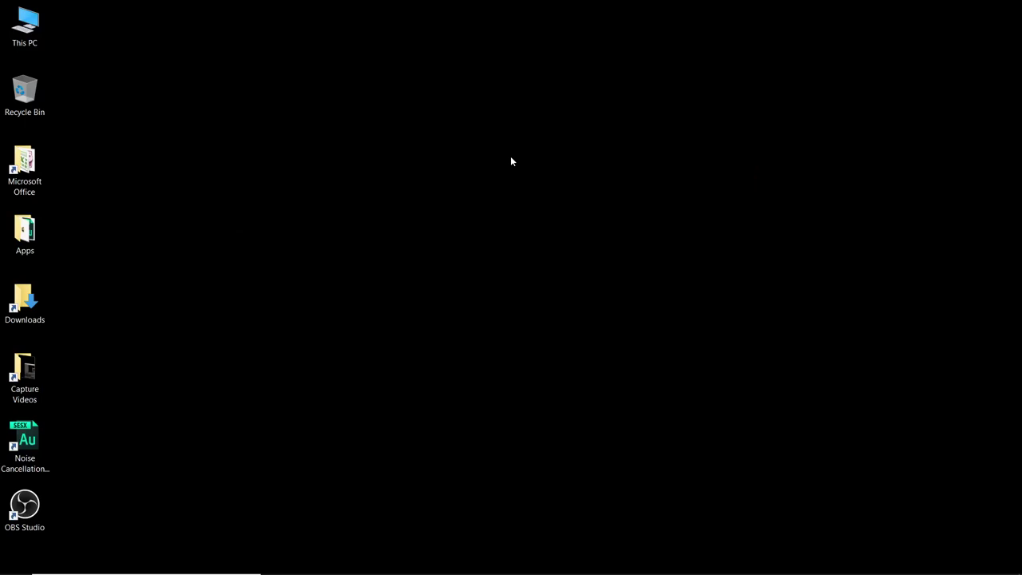